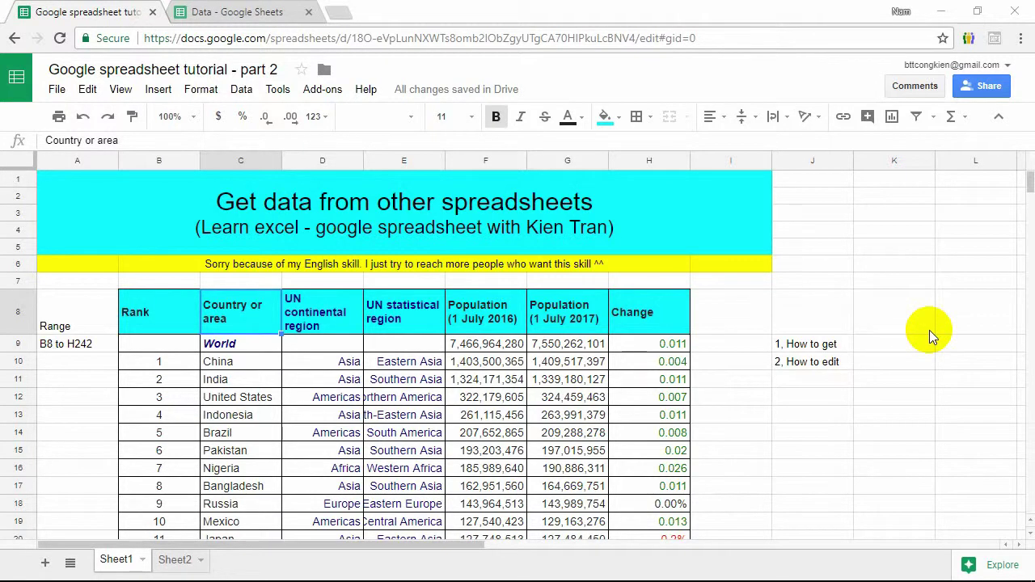
Step: Select the block I8:K15 around the how-to notes on Sheet1, then clear the selection
left_click(828, 383)
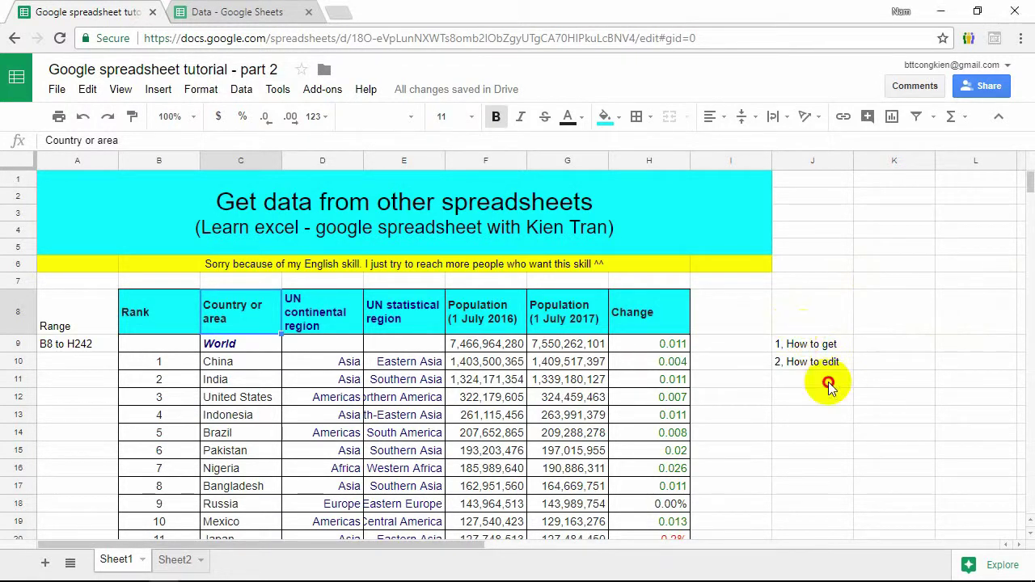
left_click_drag(829, 384, 869, 427)
left_click_drag(732, 311, 876, 445)
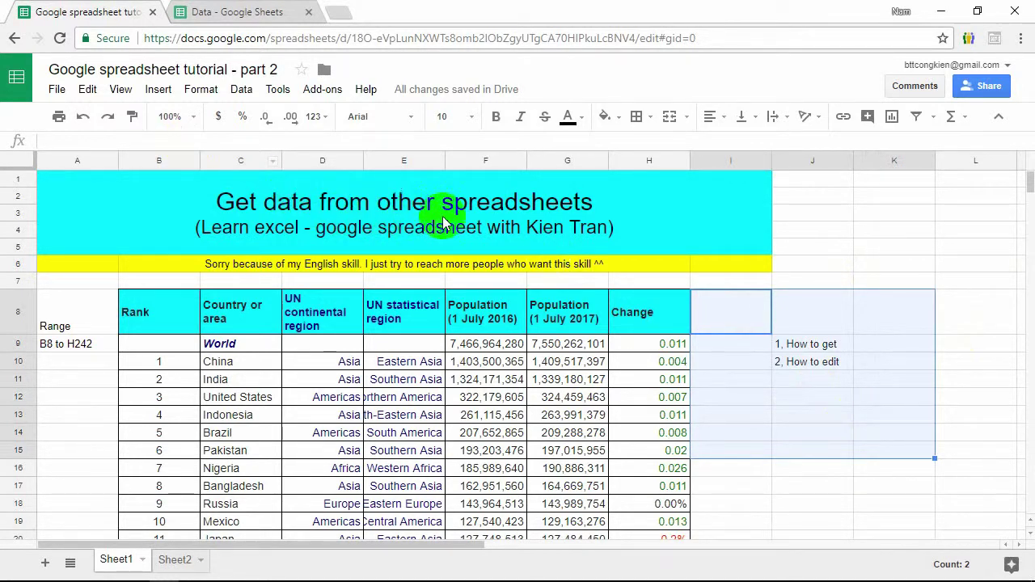
left_click(905, 420)
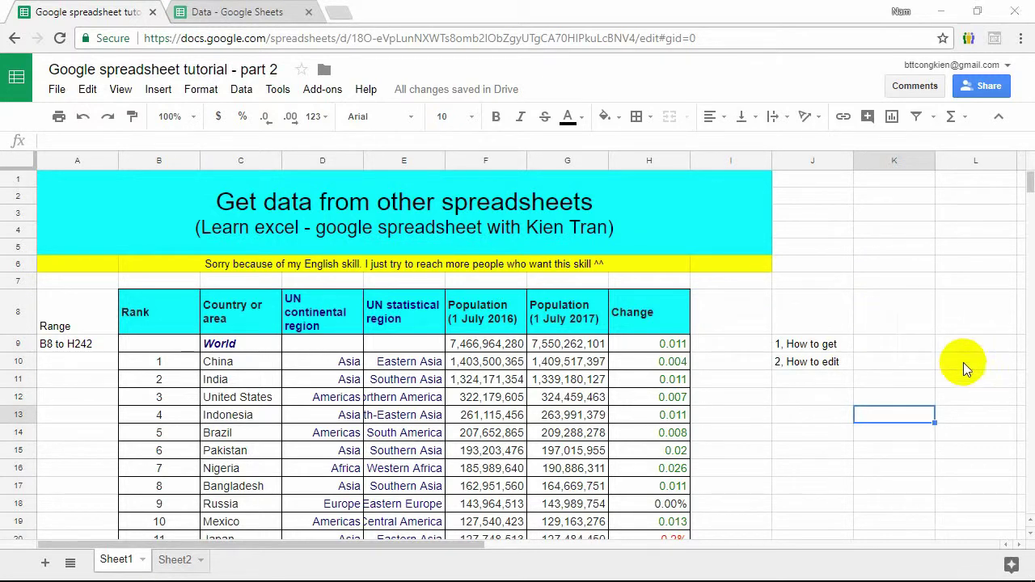
left_click_drag(733, 310, 890, 446)
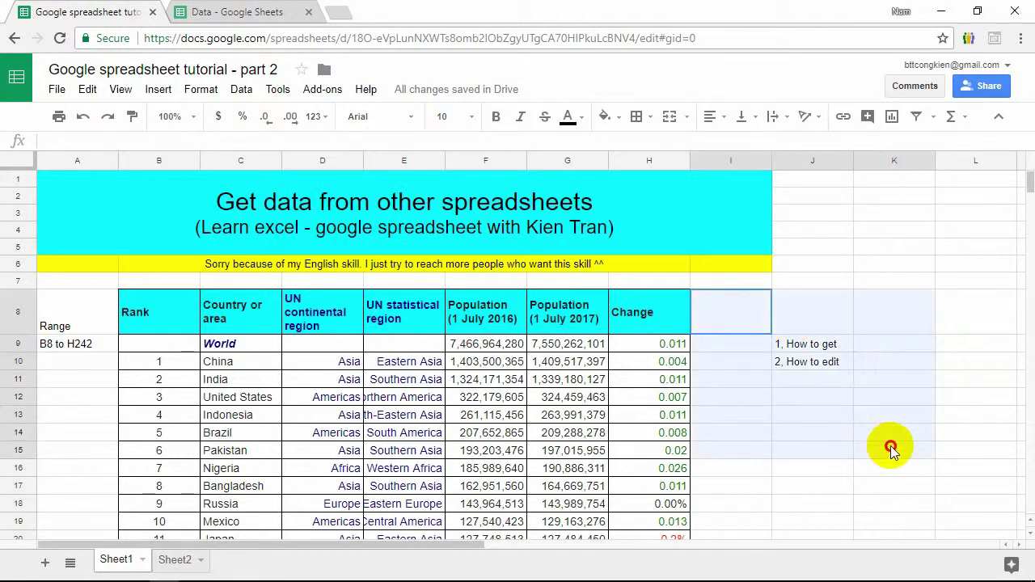
left_click(923, 263)
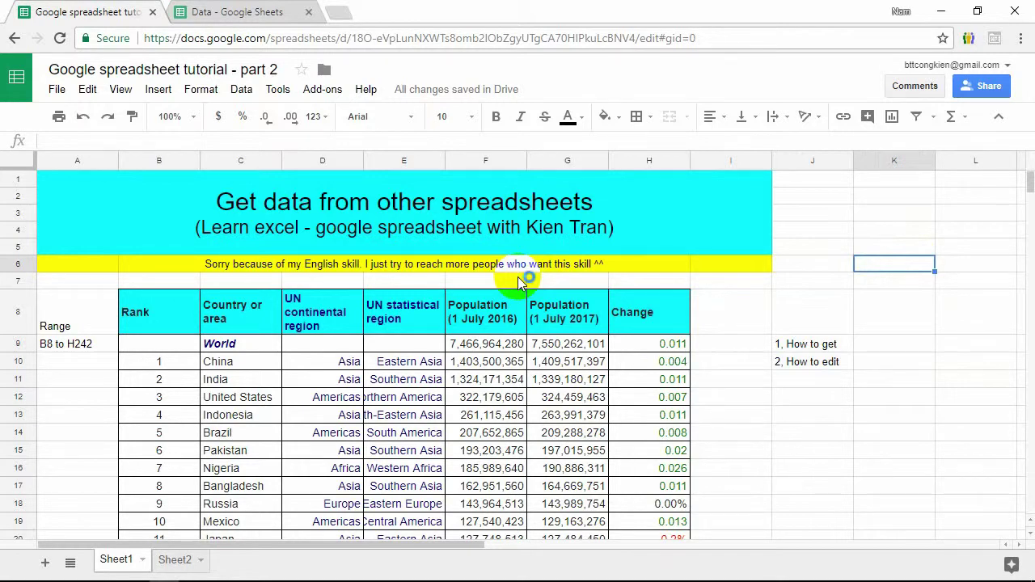
Step: Check the empty Sheet2, then back on Sheet1 select the How to get and How to edit notes
left_click(180, 560)
left_click(121, 560)
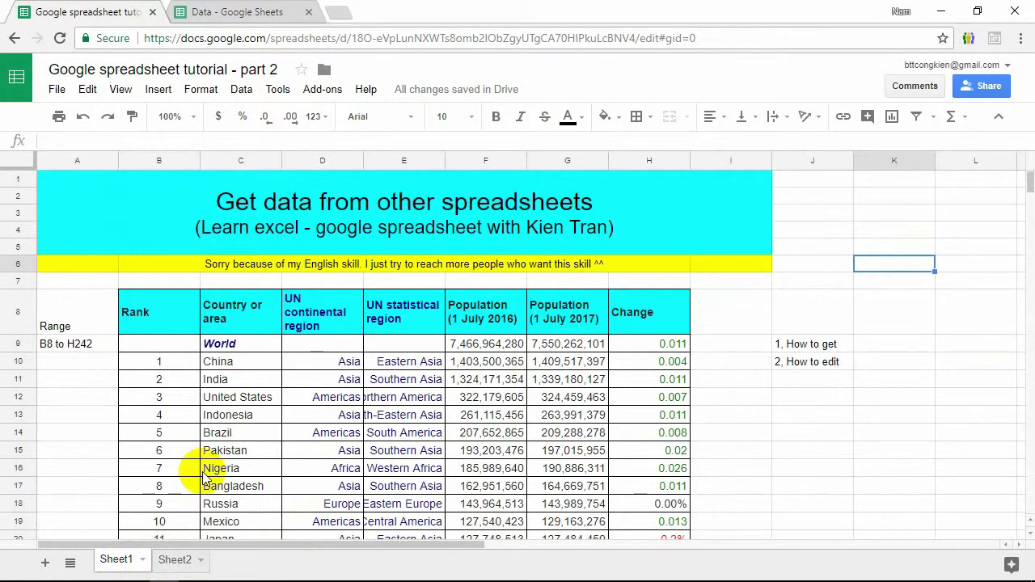
left_click(831, 370)
left_click_drag(813, 345, 828, 376)
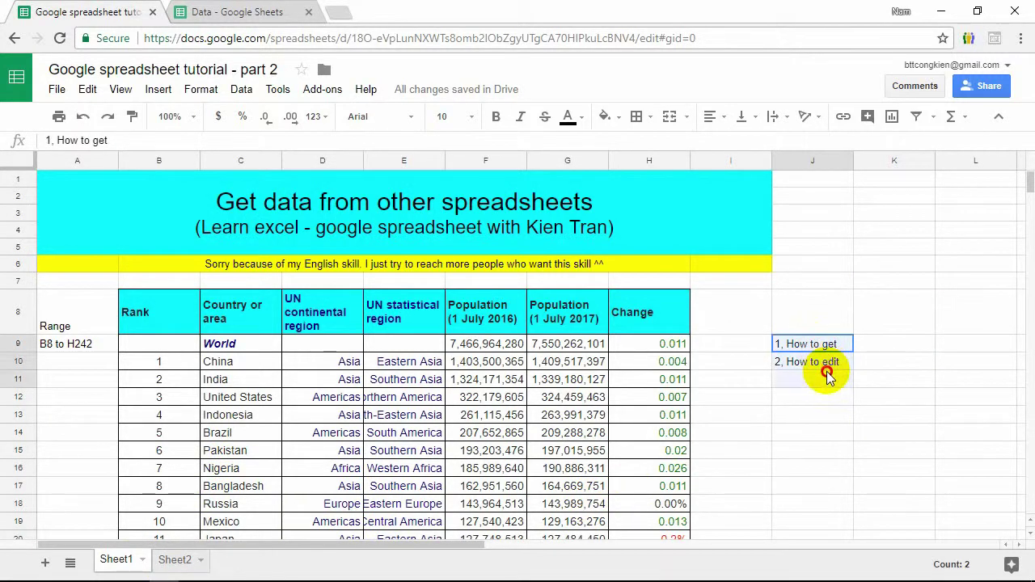
left_click_drag(736, 324, 880, 405)
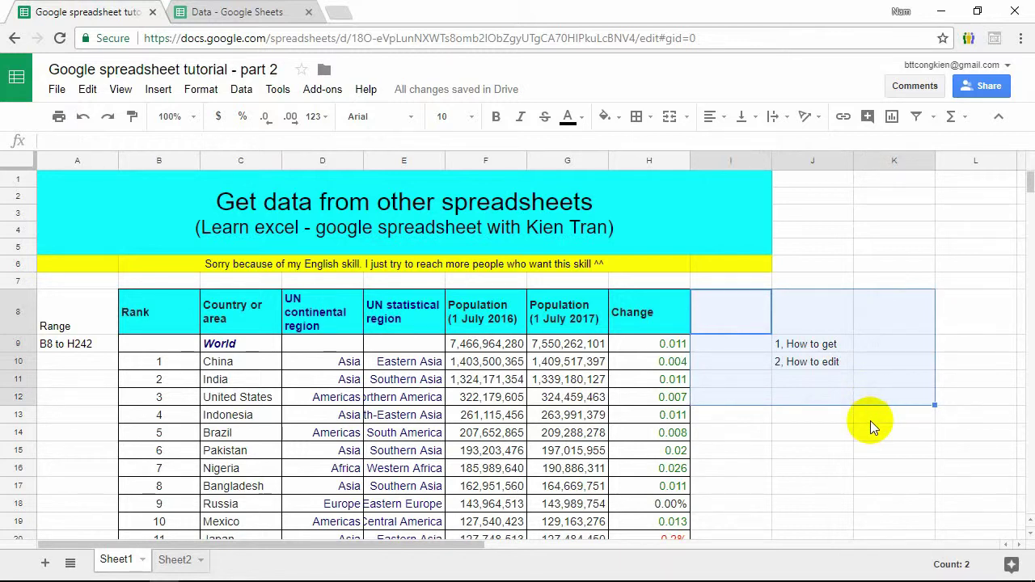
left_click(823, 347)
left_click(833, 370)
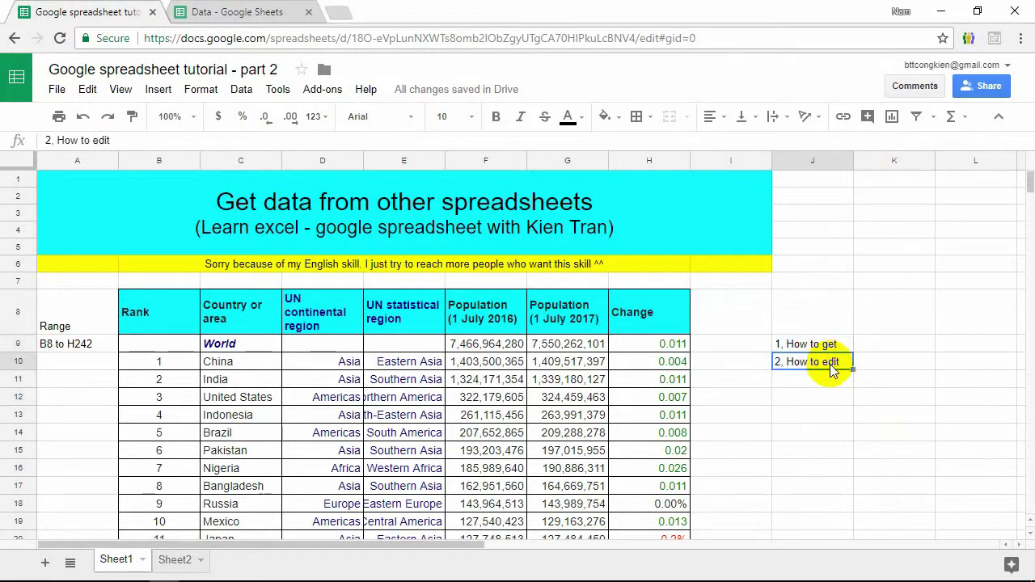
left_click(850, 403)
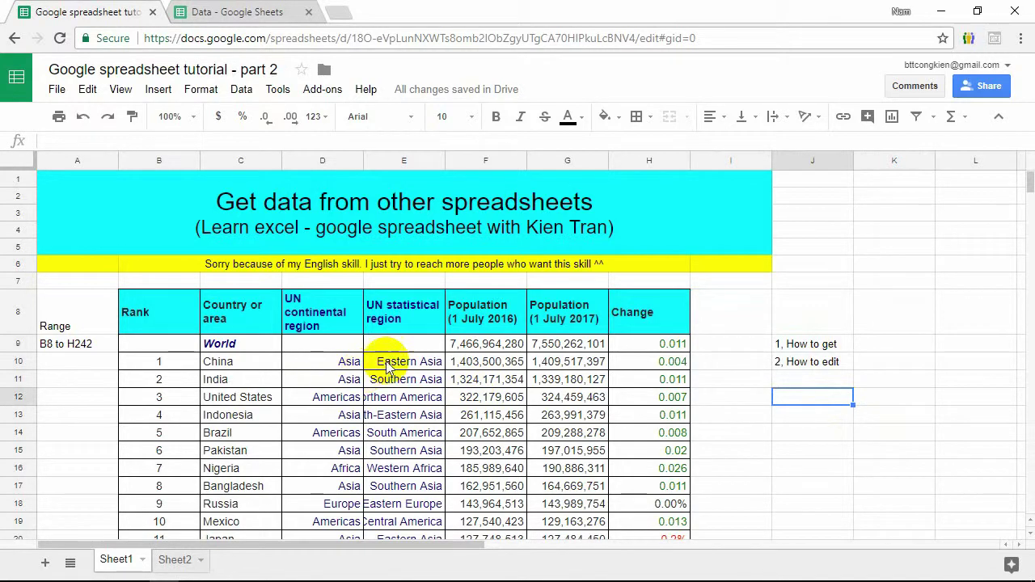
Step: Select the population table from the Rank header B8 down, then switch to the Data spreadsheet
scroll(387, 366, "down", 1)
scroll(203, 238, "up", 1)
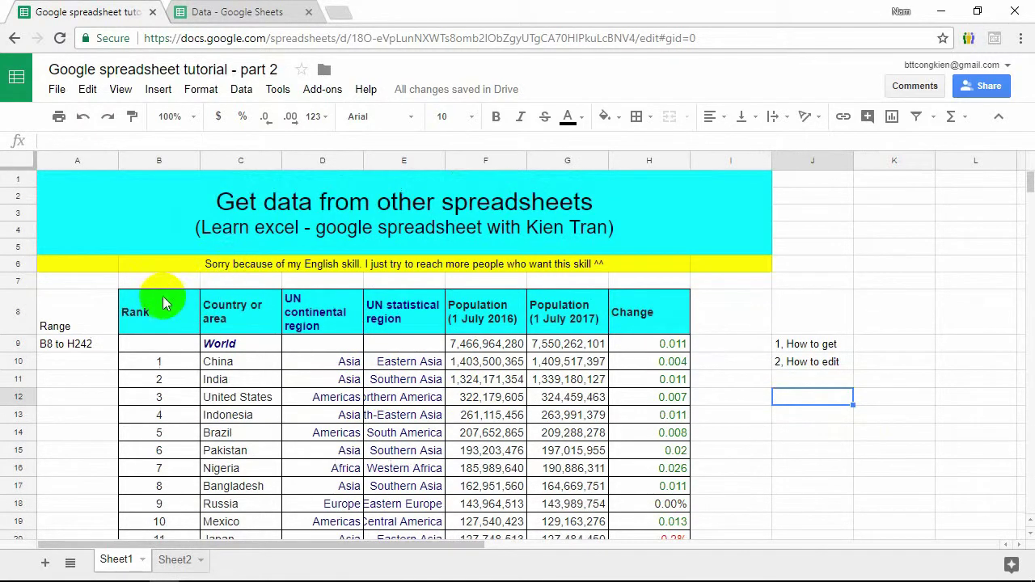
left_click_drag(161, 303, 662, 435)
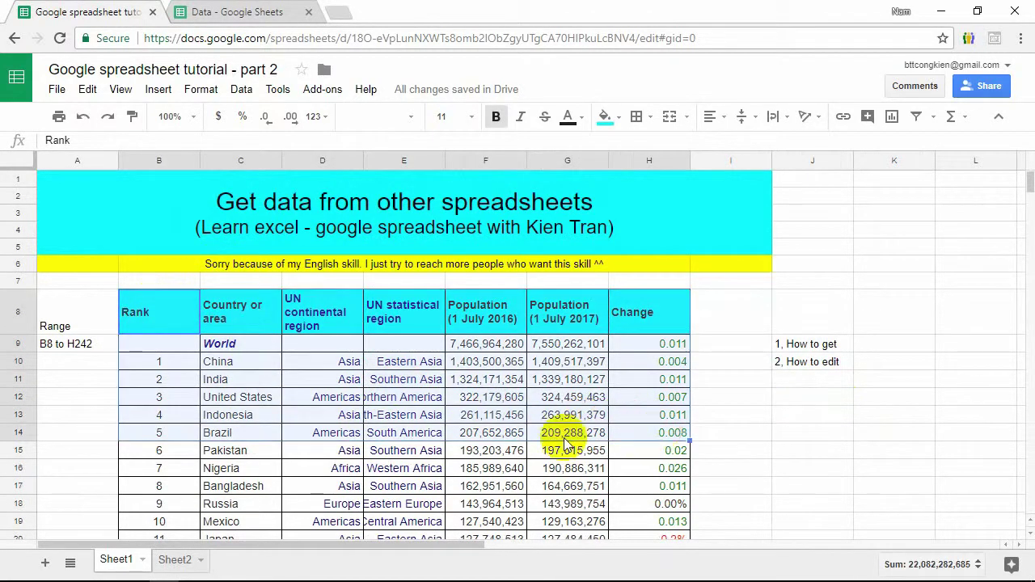
scroll(518, 434, "down", 2)
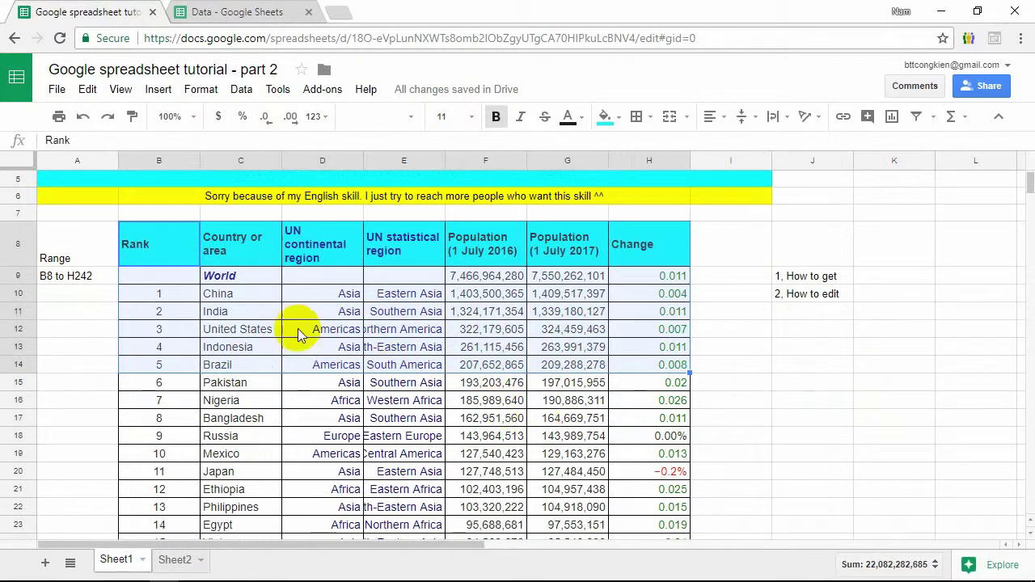
left_click_drag(158, 246, 641, 508)
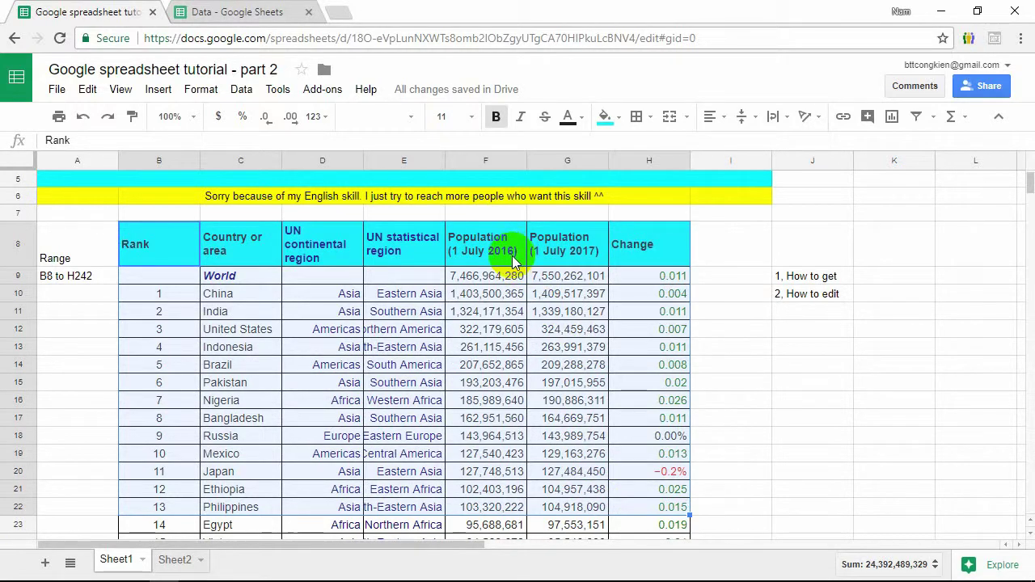
left_click(586, 254)
left_click_drag(142, 251, 607, 480)
scroll(1028, 304, "up", 10)
scroll(1027, 303, "up", 1)
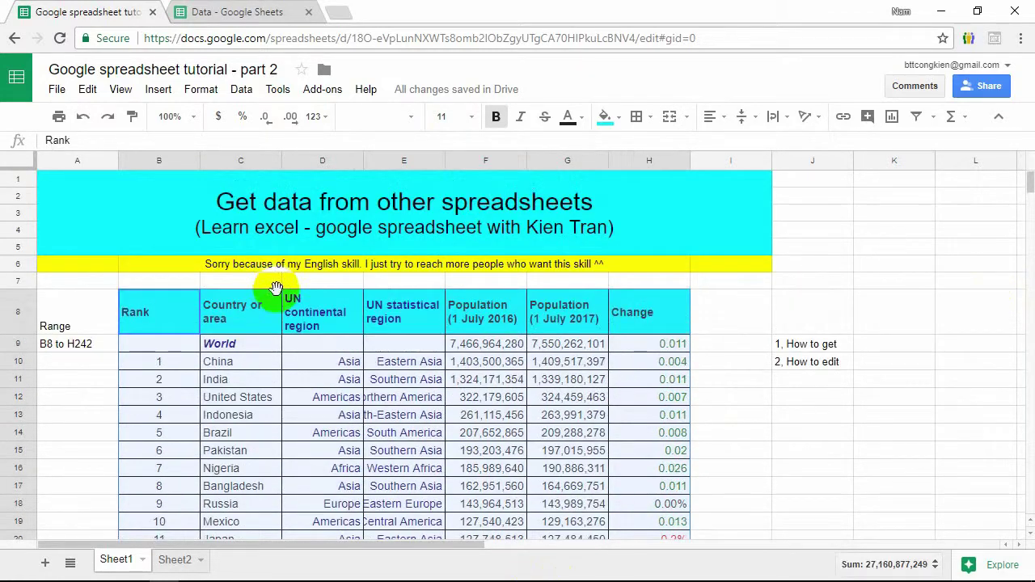
left_click_drag(154, 312, 664, 444)
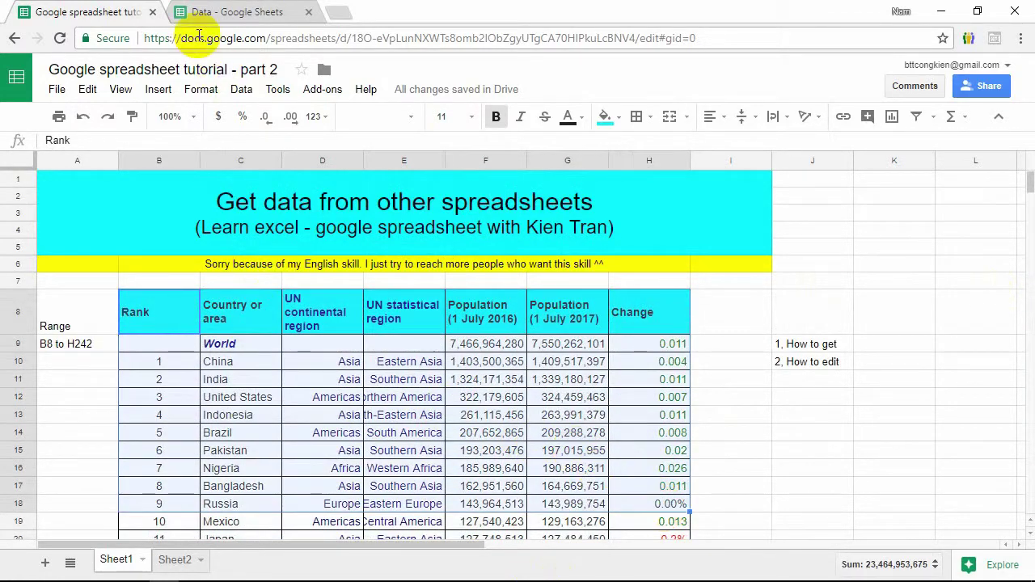
left_click(254, 14)
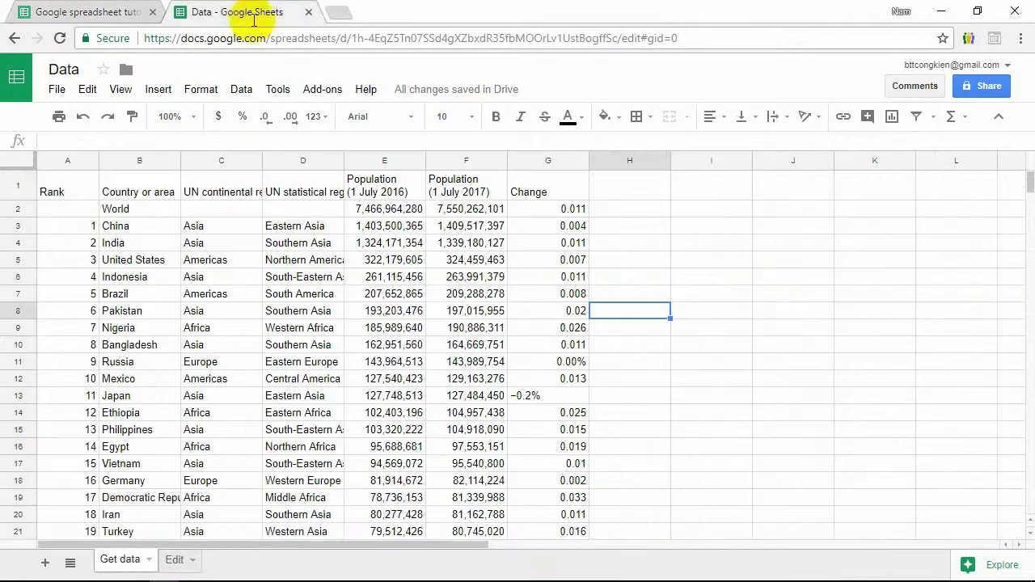
Step: Delete the import formula from A1 on the Get data sheet, leaving the sheet empty
left_click(73, 192)
key("Delete")
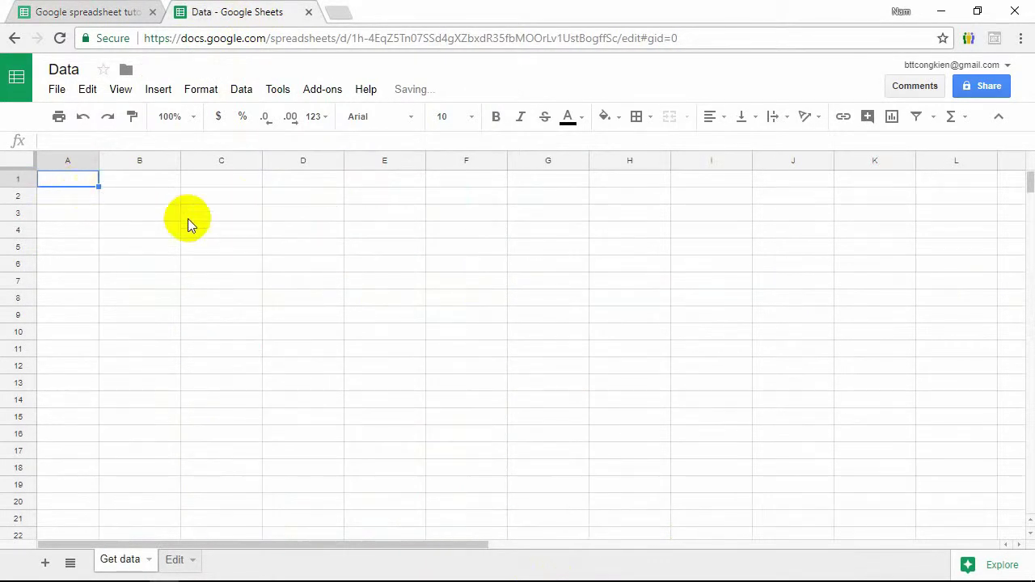
left_click(186, 215)
left_click(173, 559)
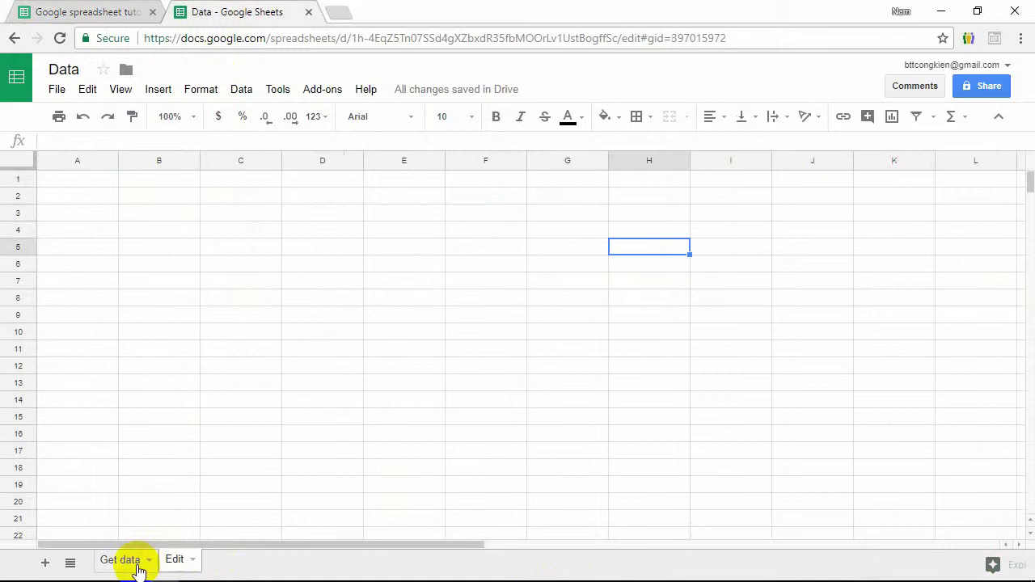
left_click(123, 560)
Step: Enter the text 'importrange' in cell A1 of Get data
left_click(85, 185)
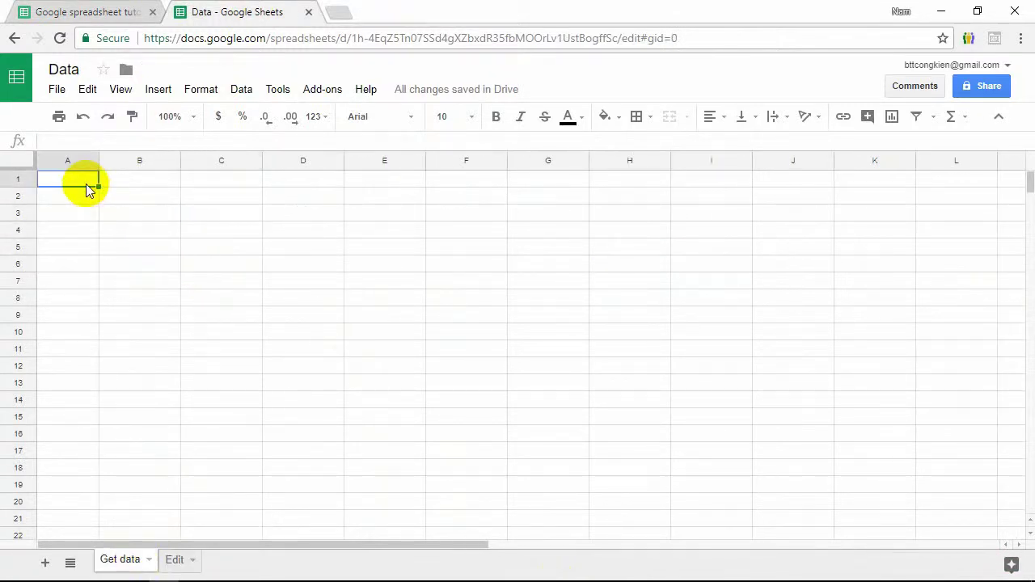
type("=")
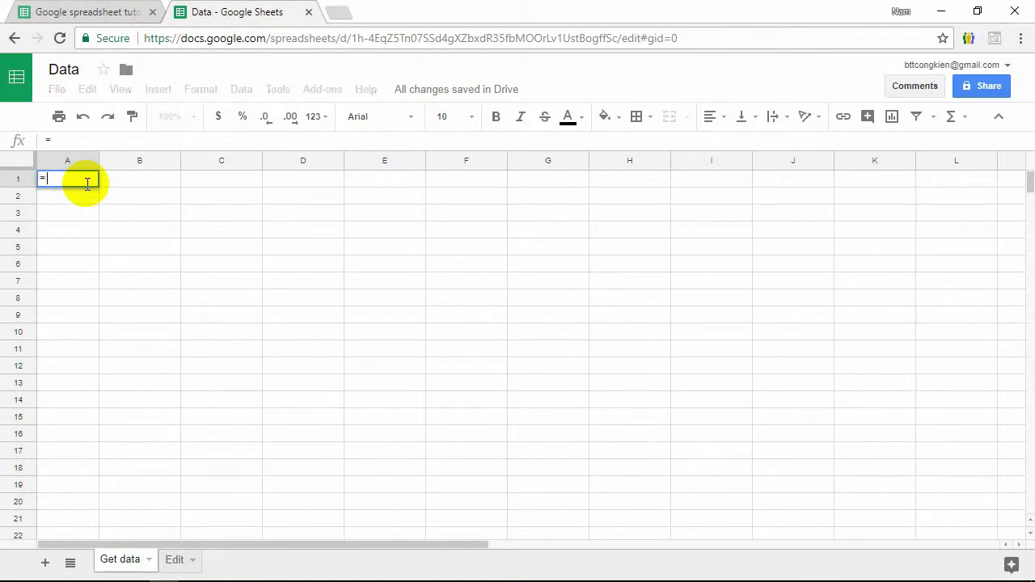
type("im")
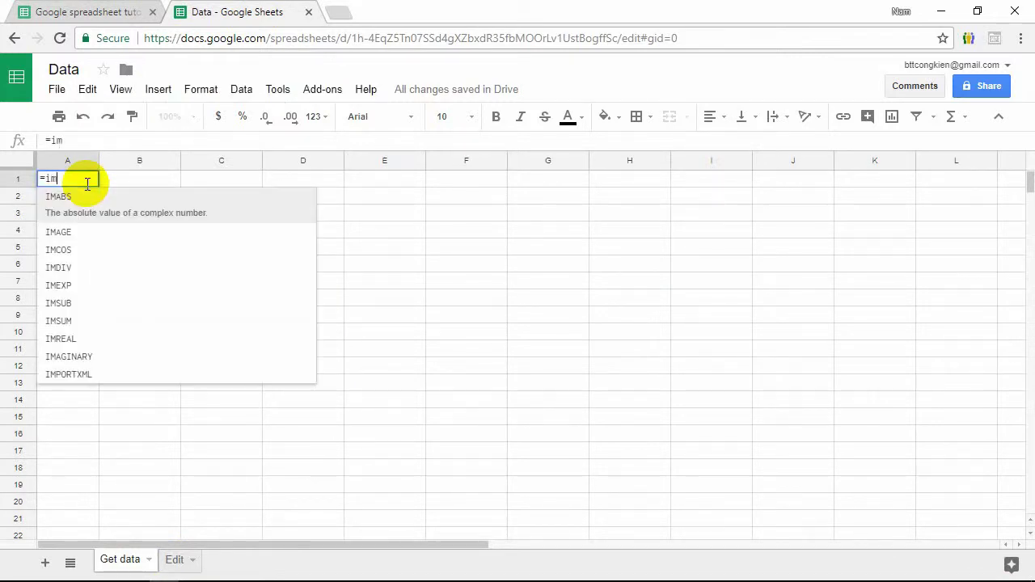
type("po")
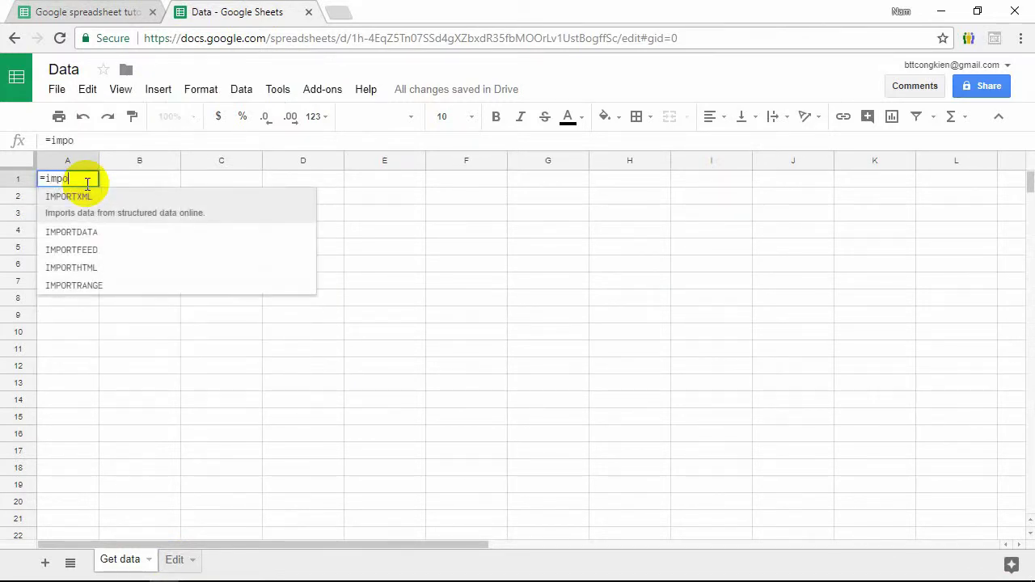
type("rtrange")
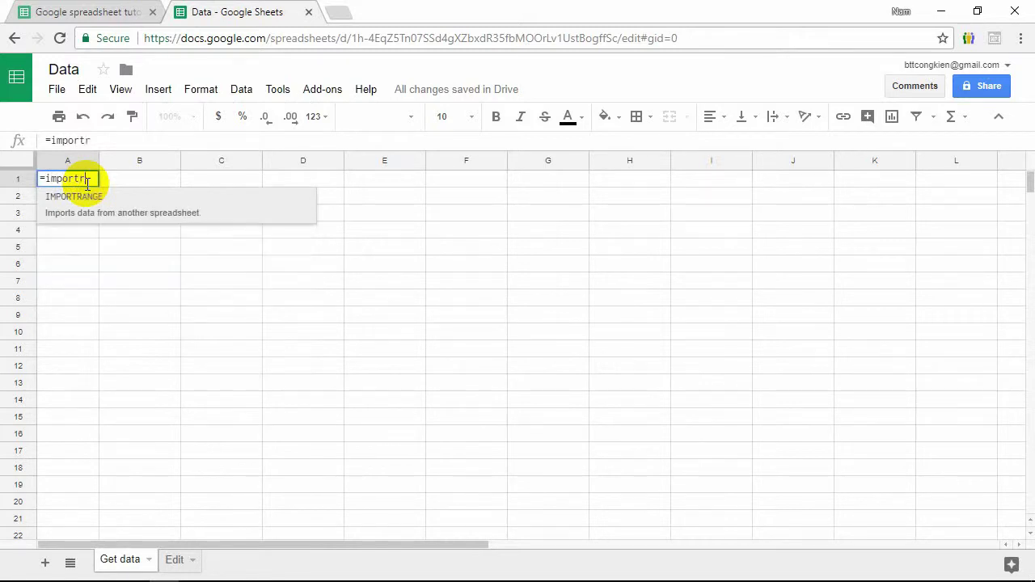
left_click(45, 179)
key("BackSpace")
key("Return")
Step: Return to the Google spreadsheet tutorial file
left_click(166, 261)
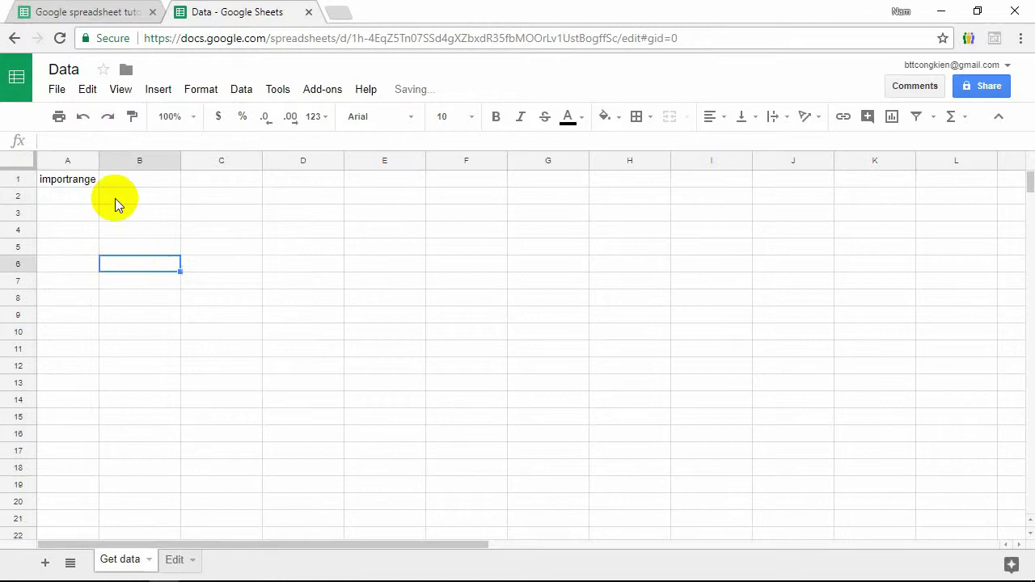
left_click(89, 12)
left_click(231, 11)
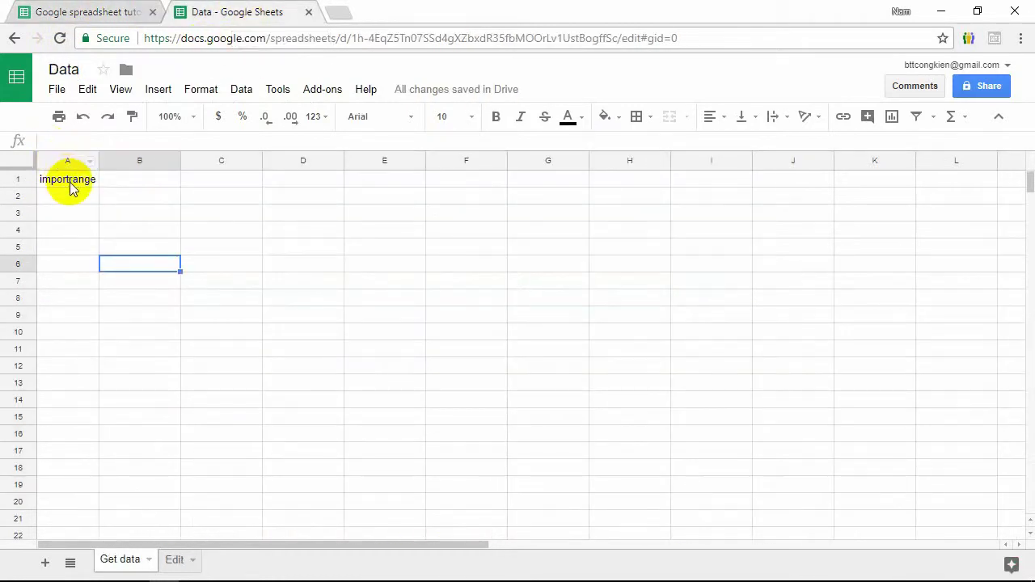
left_click(81, 6)
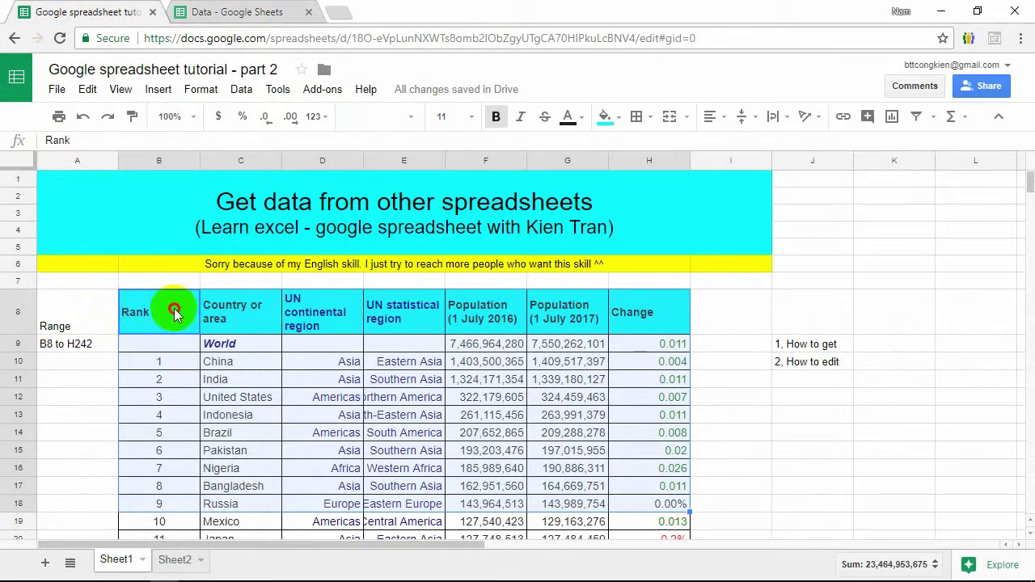
Step: Replace A1's content on Get data with the unfinished formula =importrange(
left_click_drag(169, 315, 668, 458)
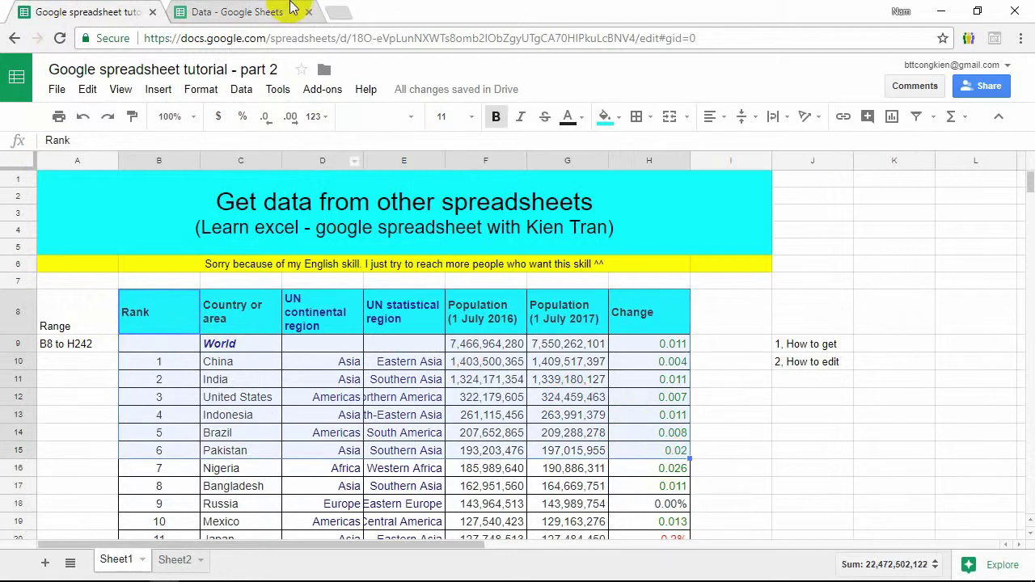
left_click(243, 12)
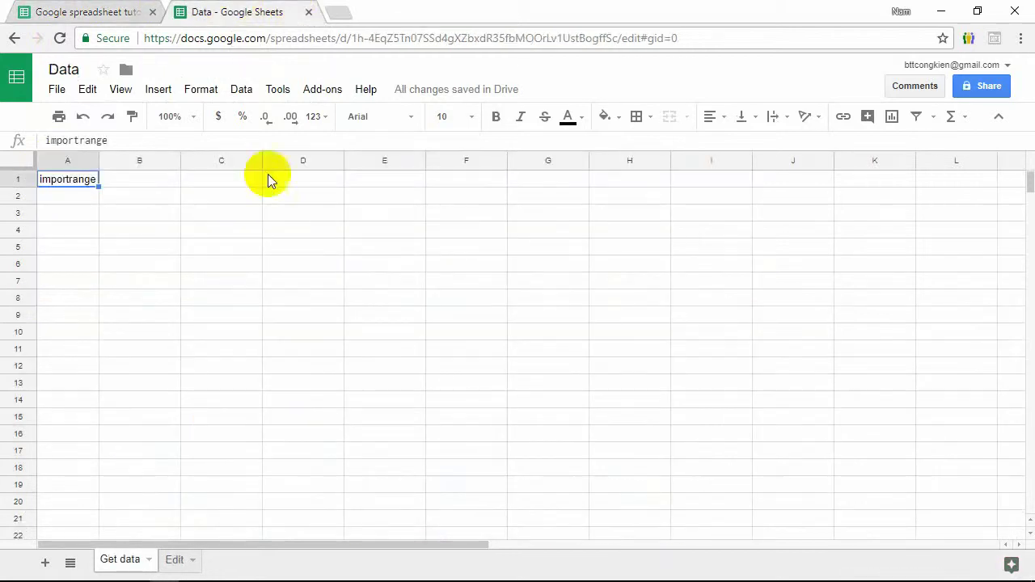
double_click(48, 180)
key("Return")
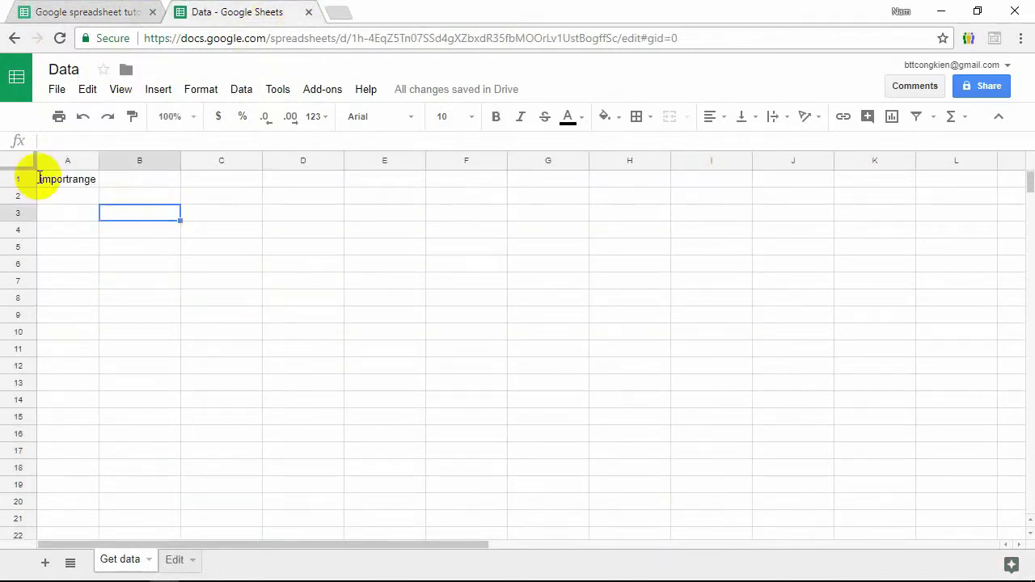
left_click(68, 181)
type("=")
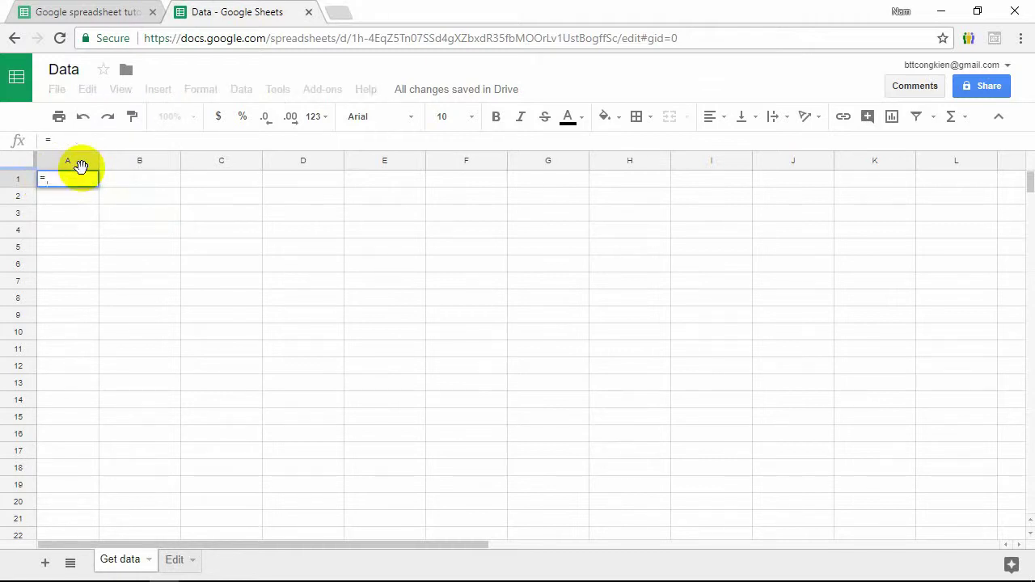
type("import")
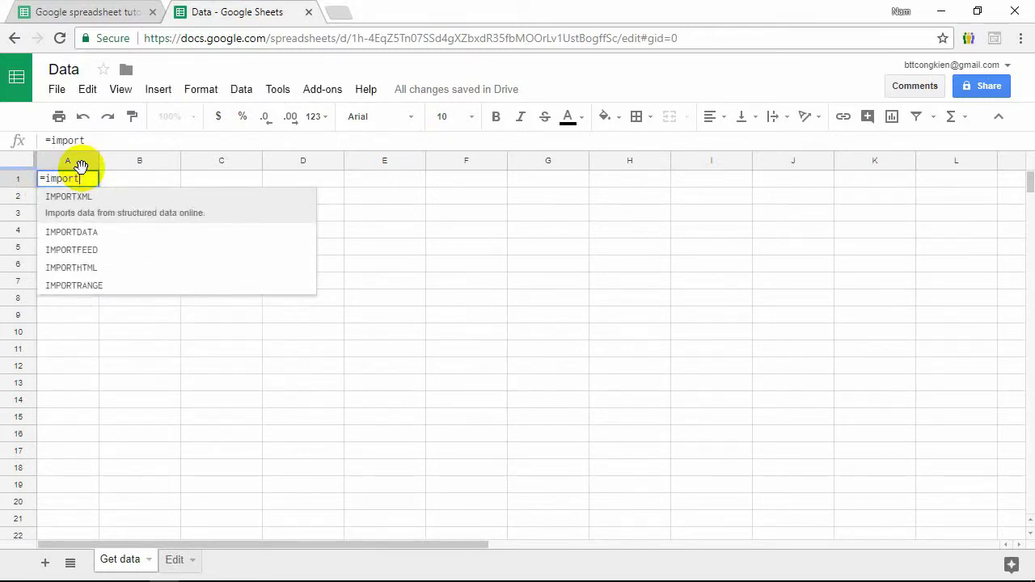
type("range(")
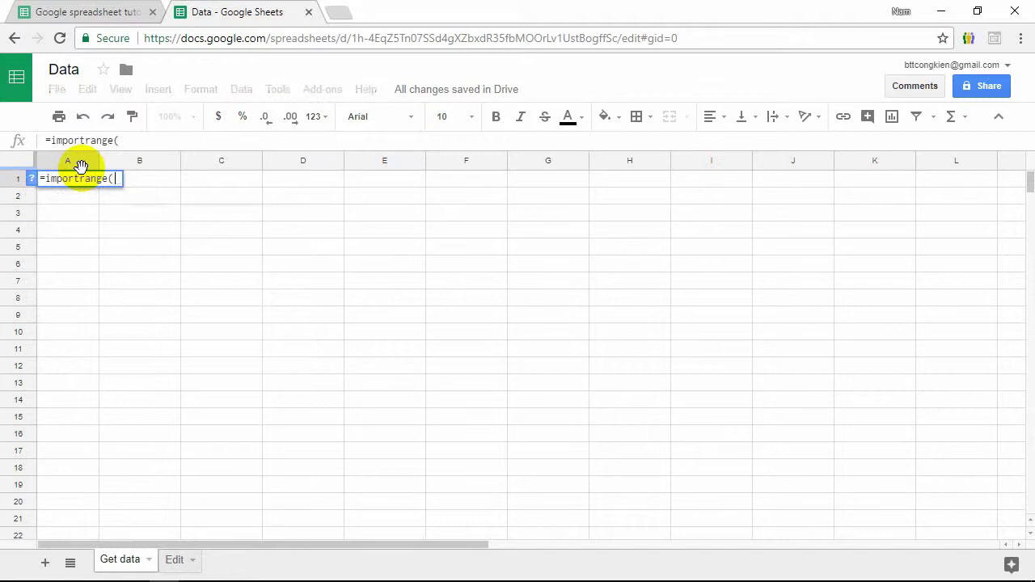
Step: Copy the tutorial spreadsheet's web address from the browser address bar
left_click(109, 11)
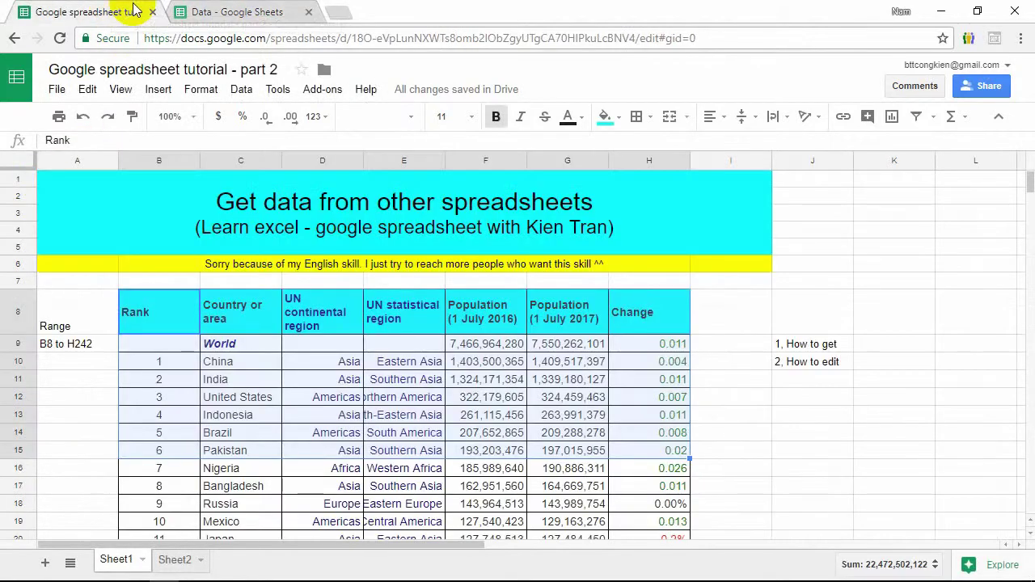
left_click(364, 38)
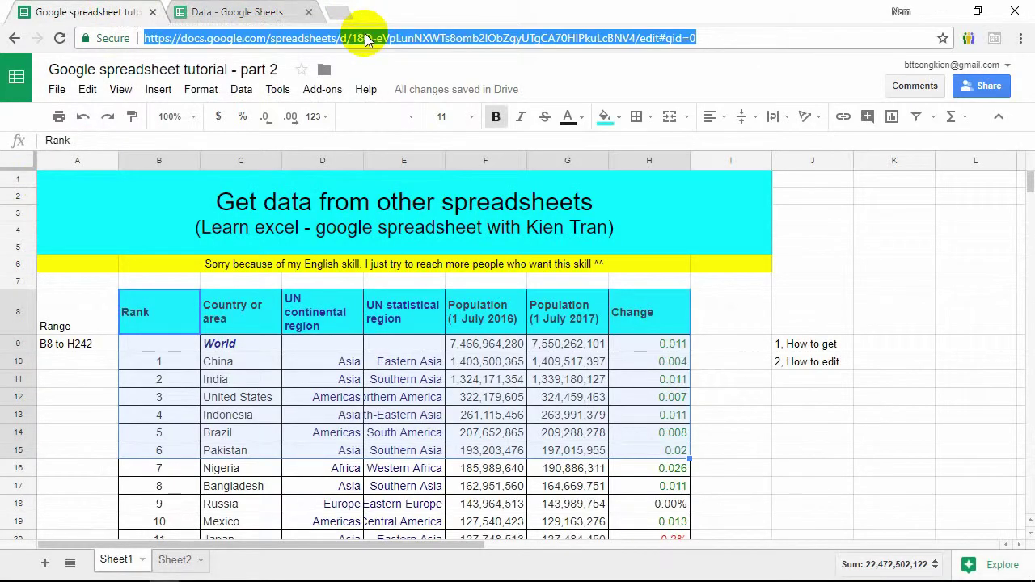
right_click(372, 39)
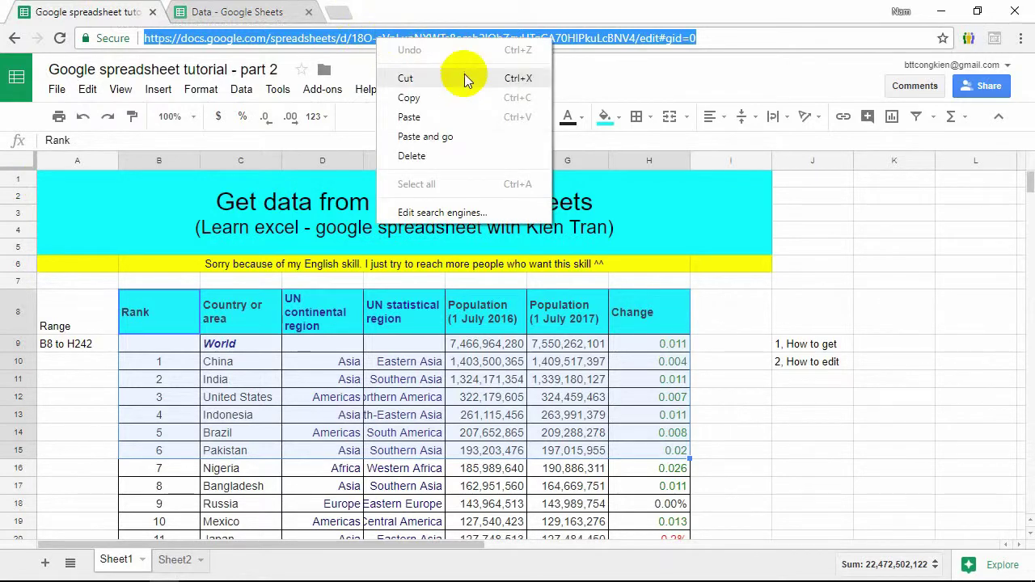
left_click(433, 98)
left_click(158, 312)
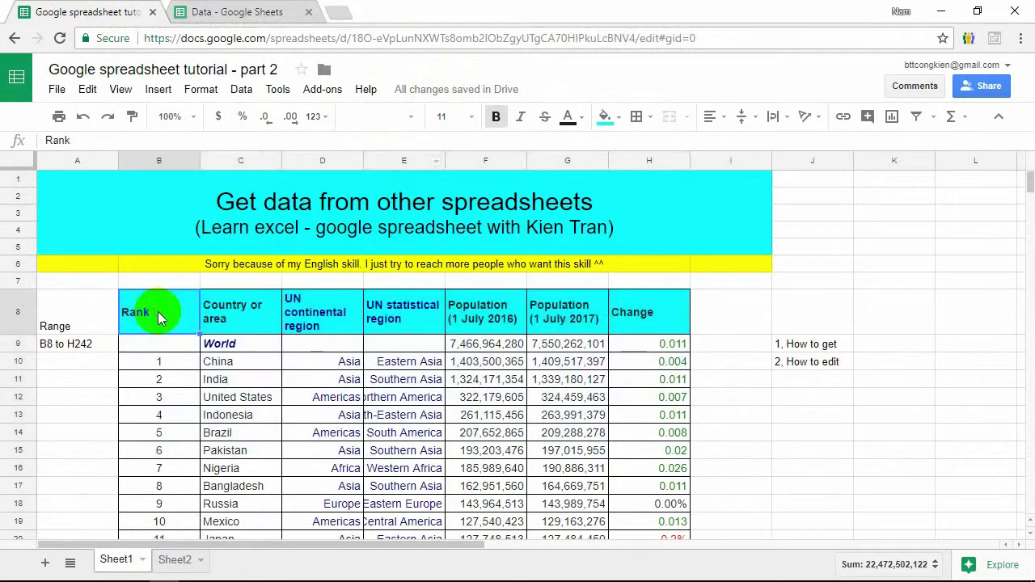
left_click_drag(174, 308, 635, 431)
Step: Add the quoted tutorial address and a semicolon to the formula in A1, then begin the "Sheet1 range
left_click(212, 12)
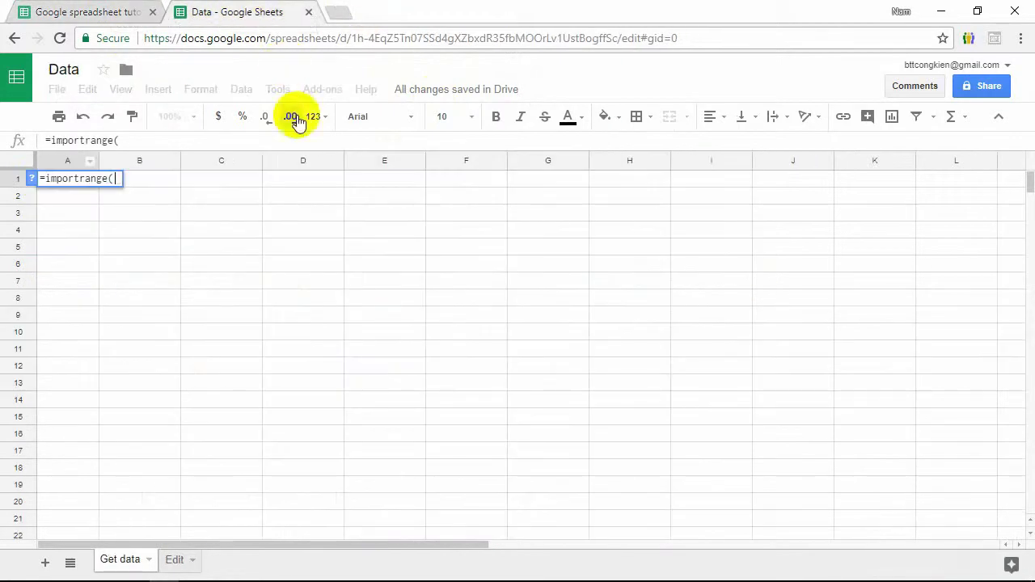
type("\"")
key("ctrl+v")
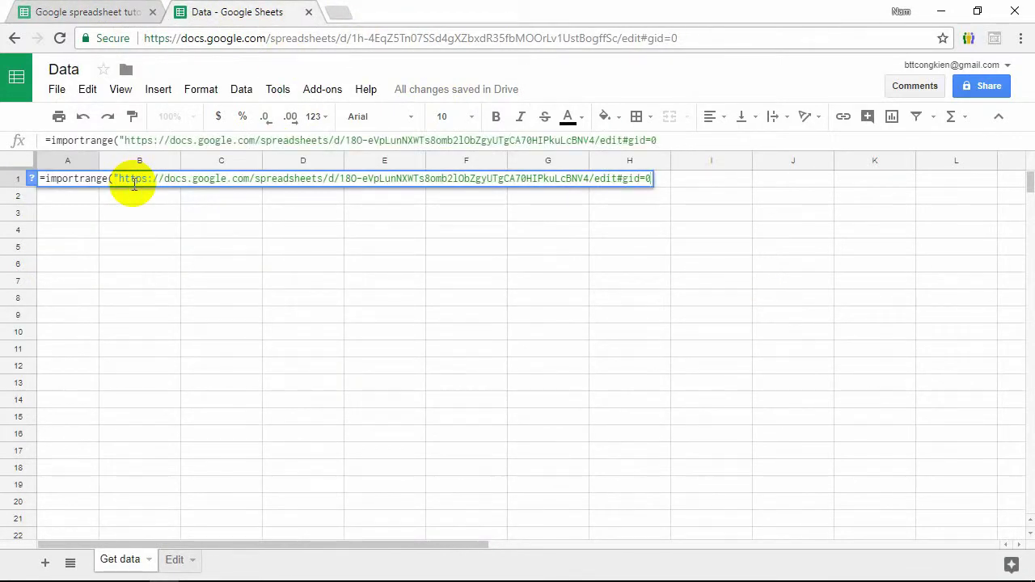
type("\";")
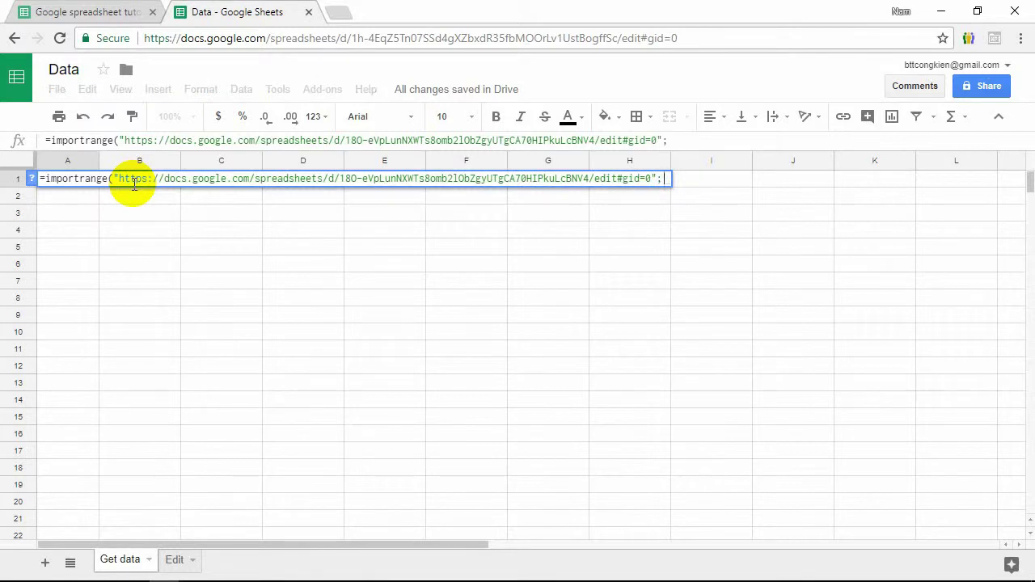
type("sheet1")
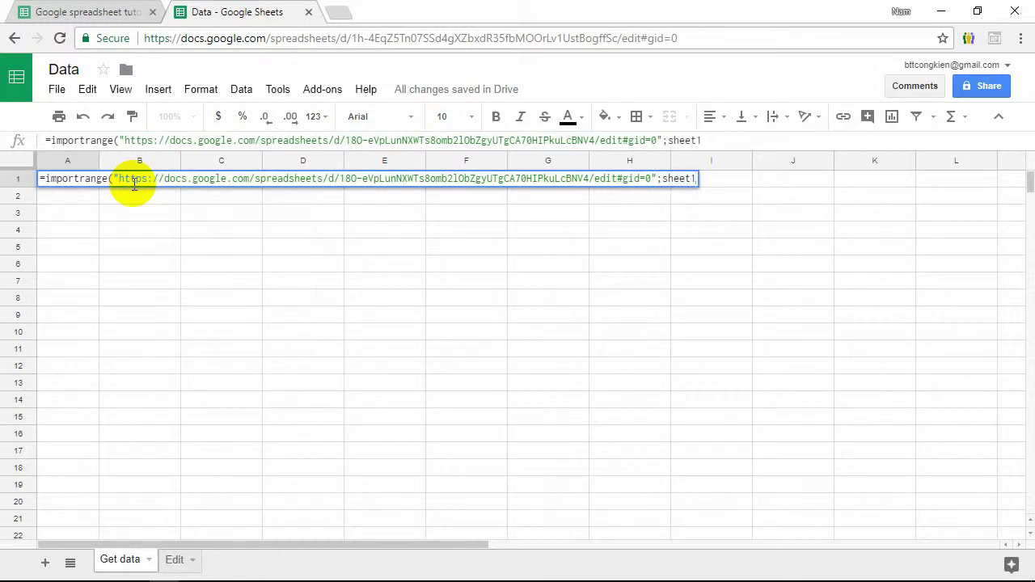
type("e")
key("BackSpace")
key("BackSpace")
key("BackSpace")
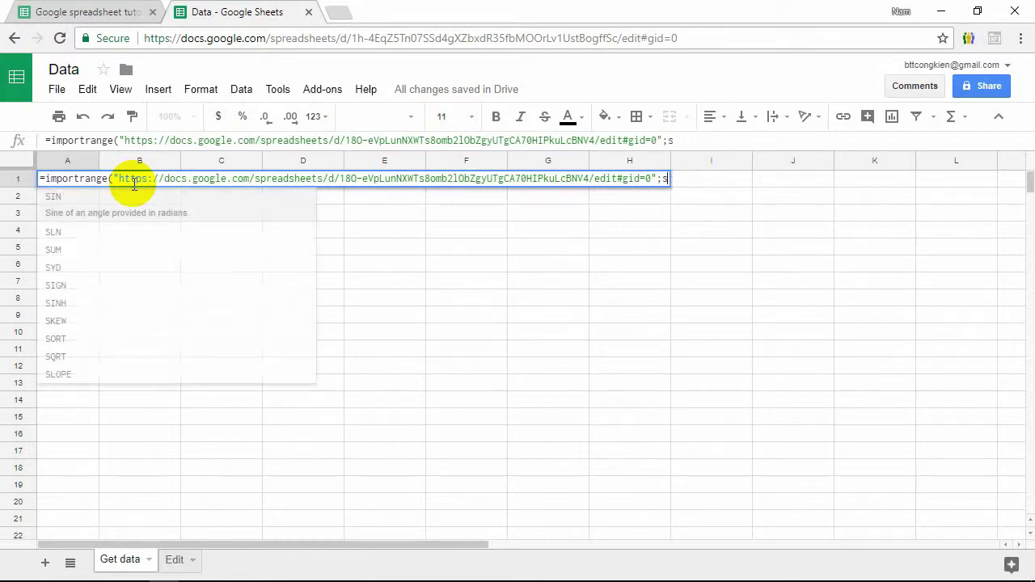
type("\"She")
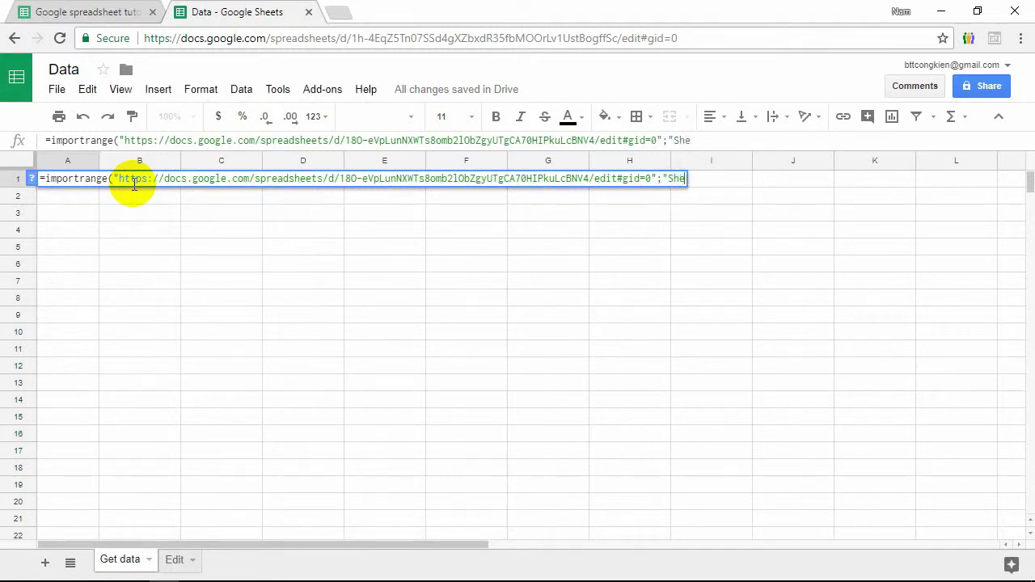
type("eet1!")
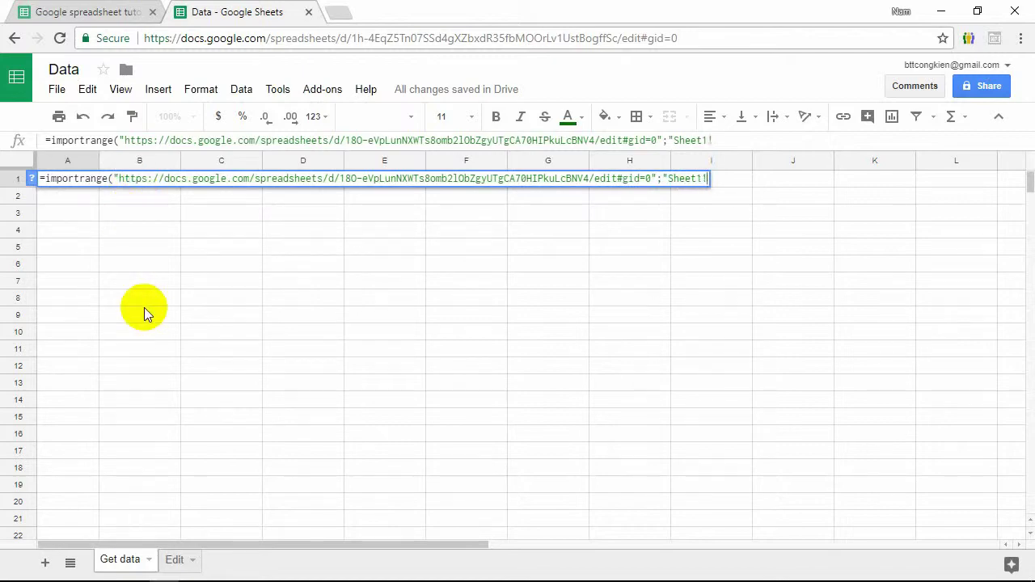
left_click(81, 11)
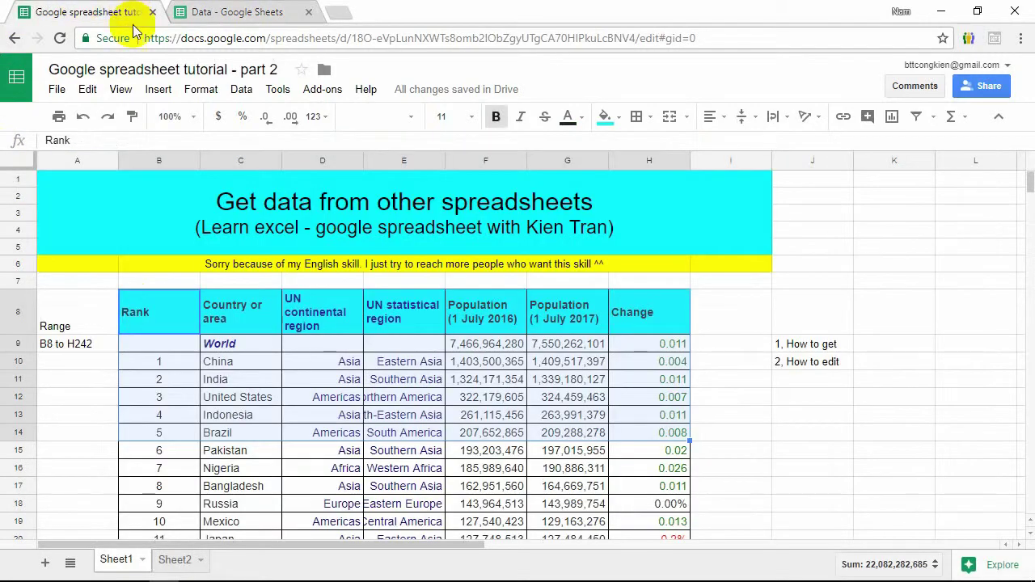
left_click(245, 318)
left_click_drag(76, 319, 79, 361)
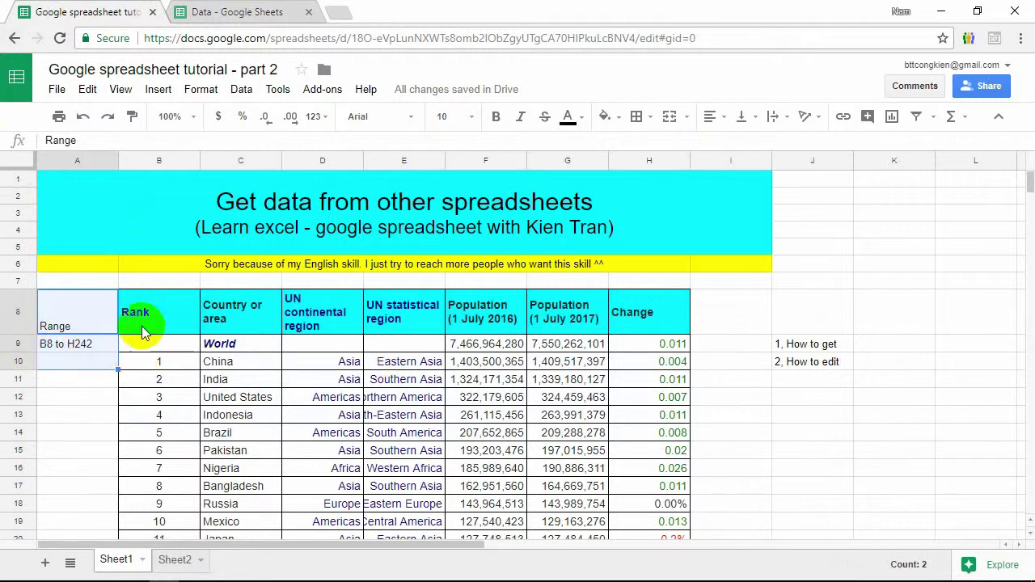
left_click(44, 344)
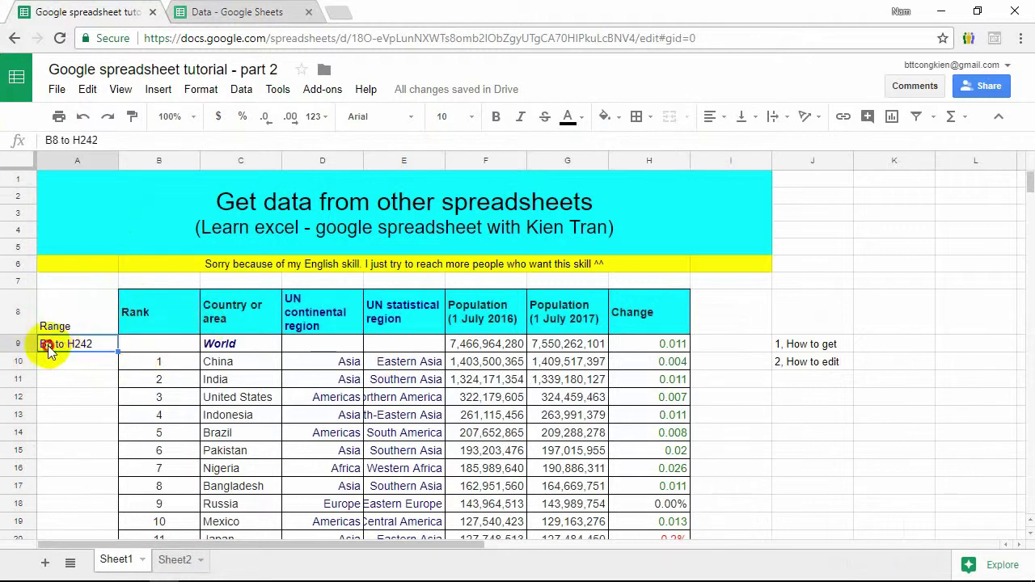
double_click(79, 346)
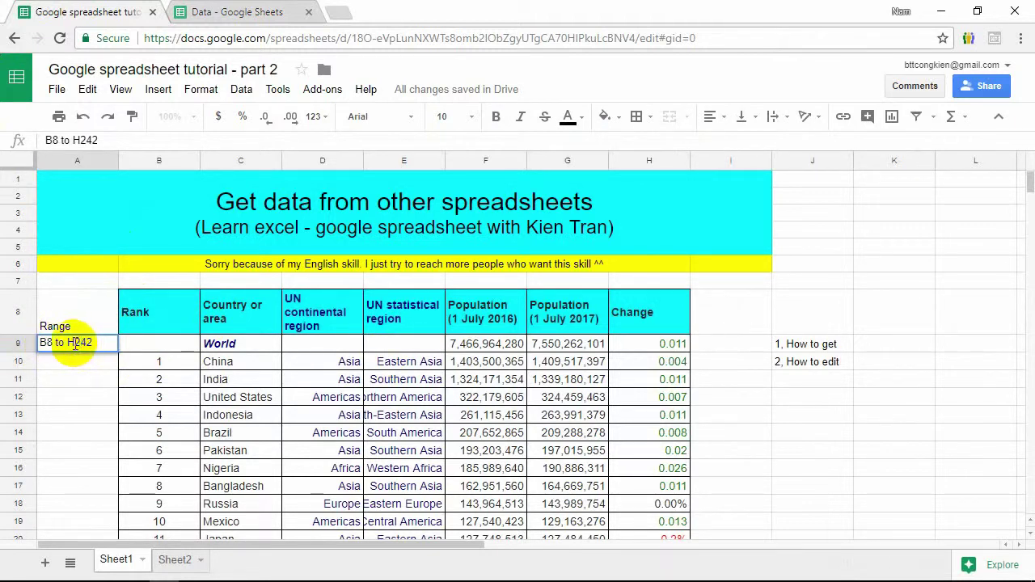
left_click_drag(74, 343, 84, 345)
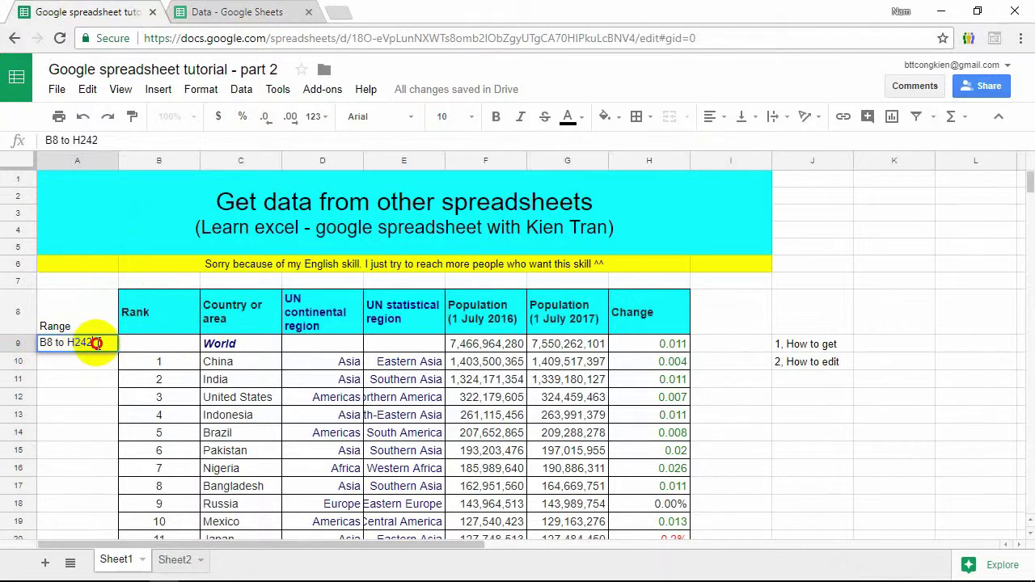
left_click(97, 343)
Step: Close the formula with B8:H242") so A1 imports Sheet1!B8:H242 into Get data
left_click(226, 11)
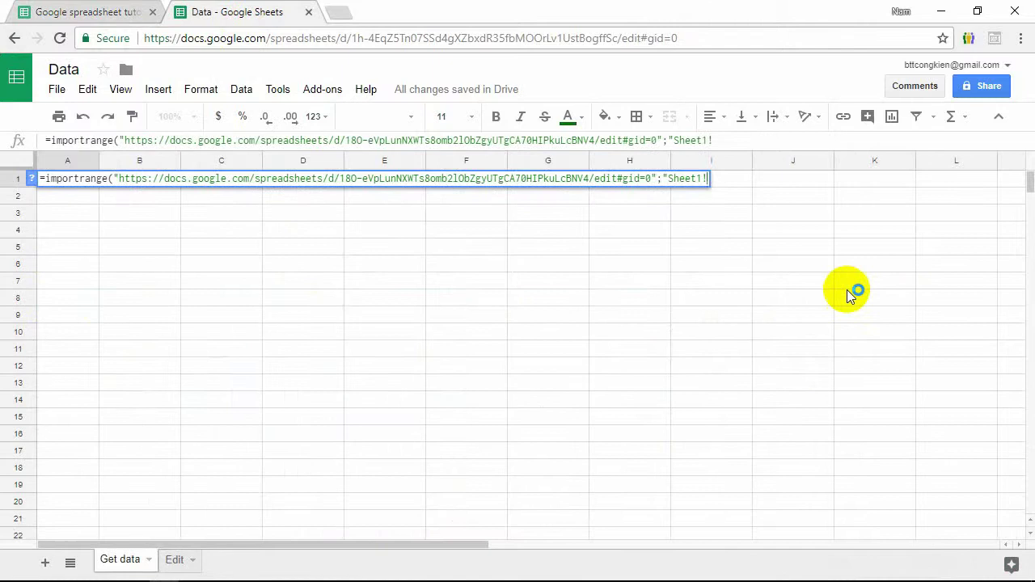
type("B8:H2")
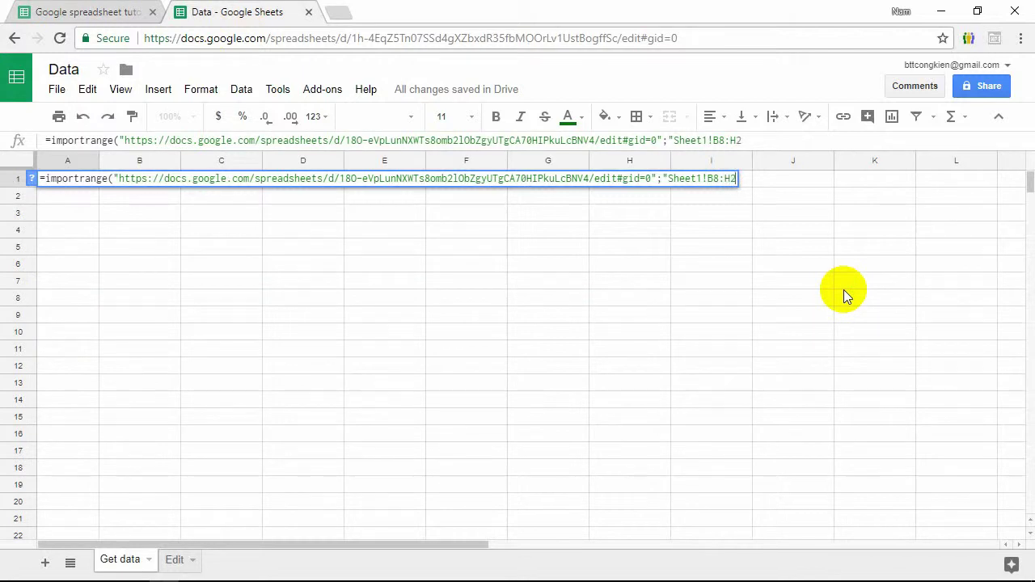
type("42\")")
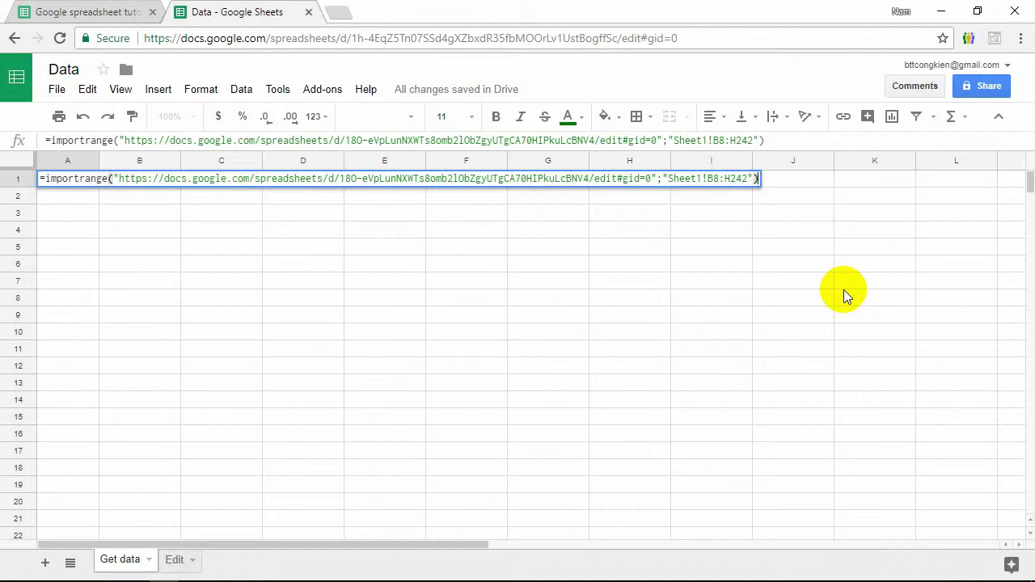
key("Return")
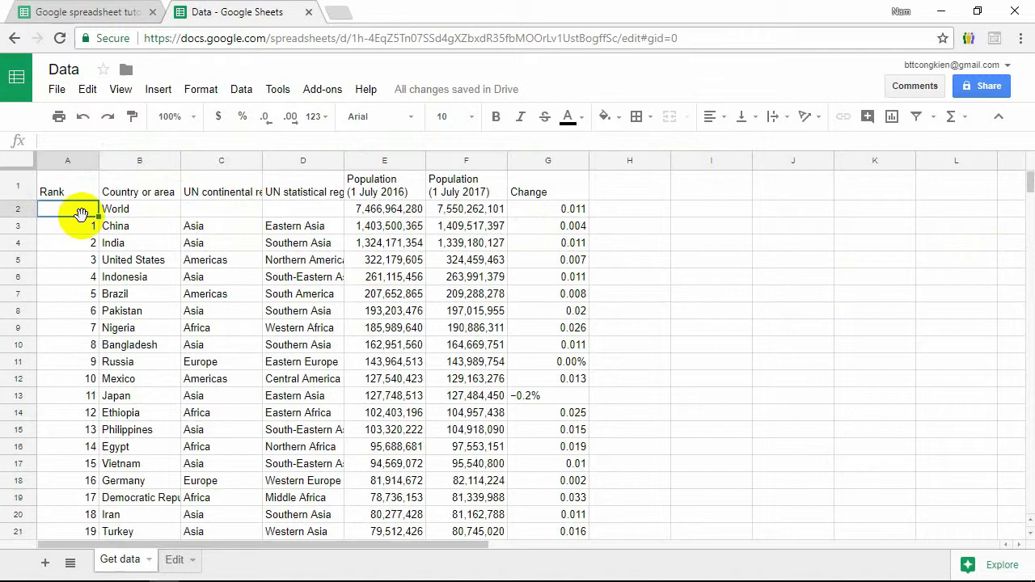
Step: Inspect the imported population table on Get data, comparing it with the tutorial spreadsheet
left_click_drag(84, 195, 526, 439)
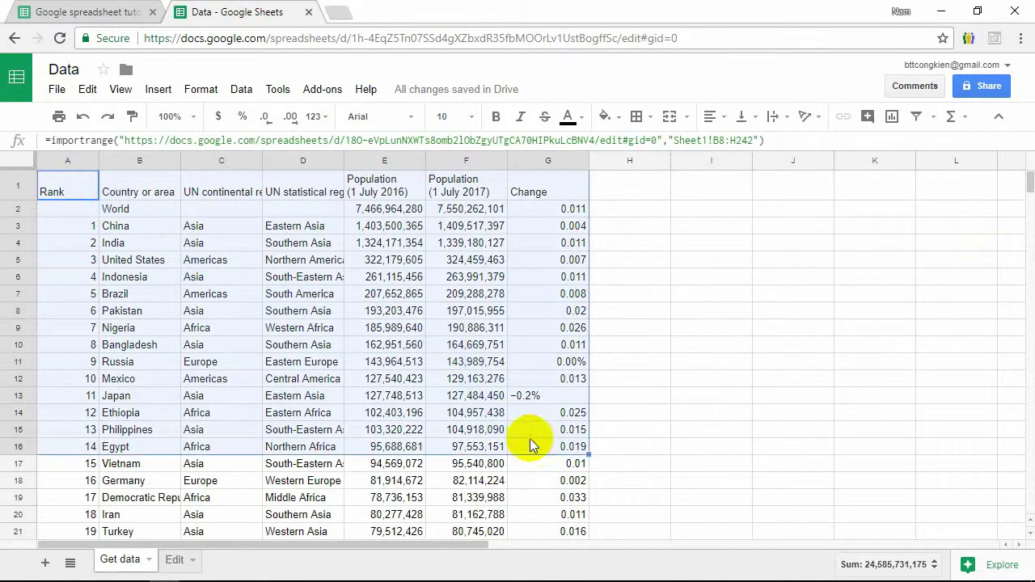
left_click(86, 191)
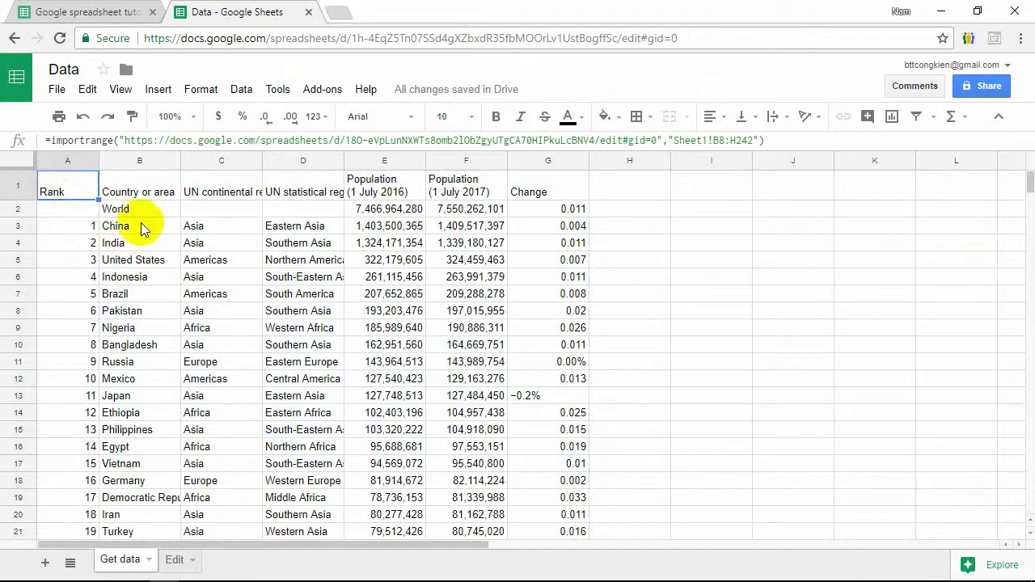
left_click(91, 11)
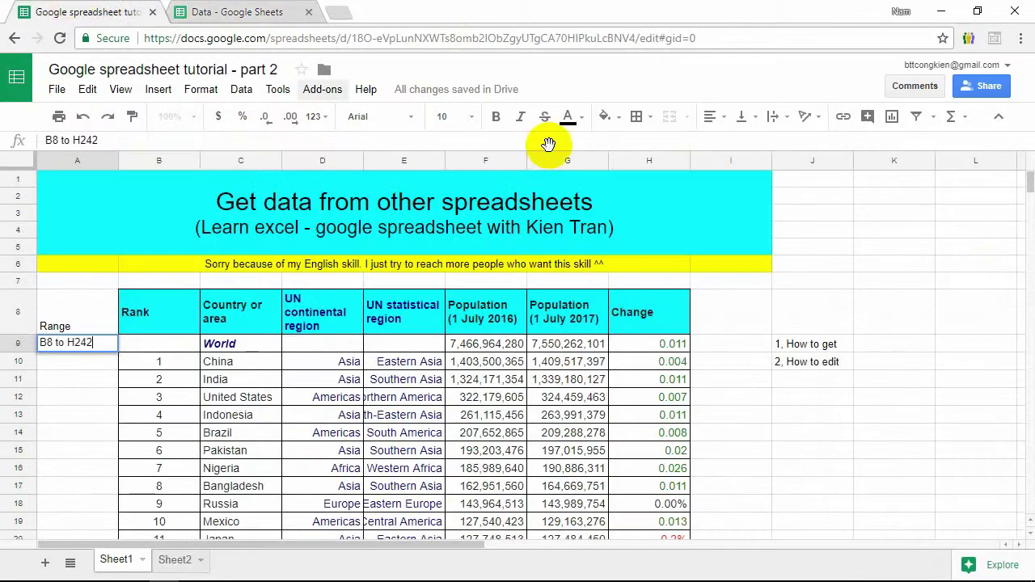
left_click(803, 347)
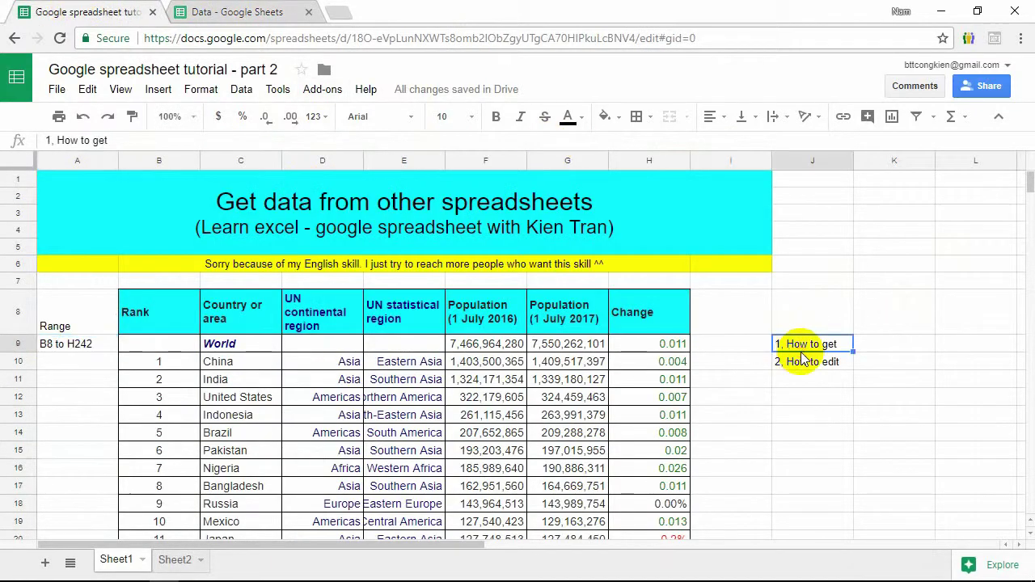
left_click(257, 11)
scroll(451, 356, "down", 2)
scroll(449, 340, "up", 2)
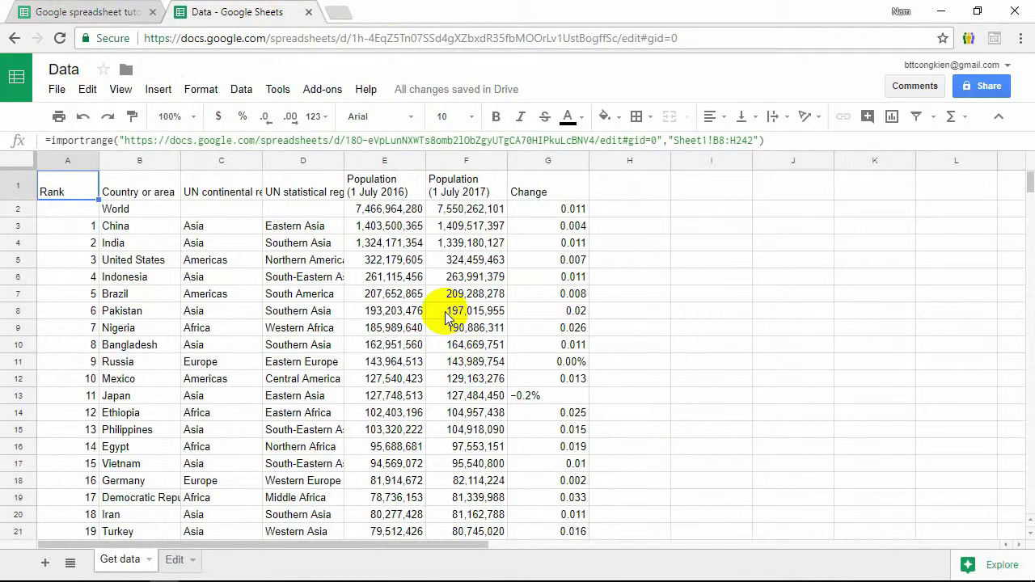
left_click(384, 361)
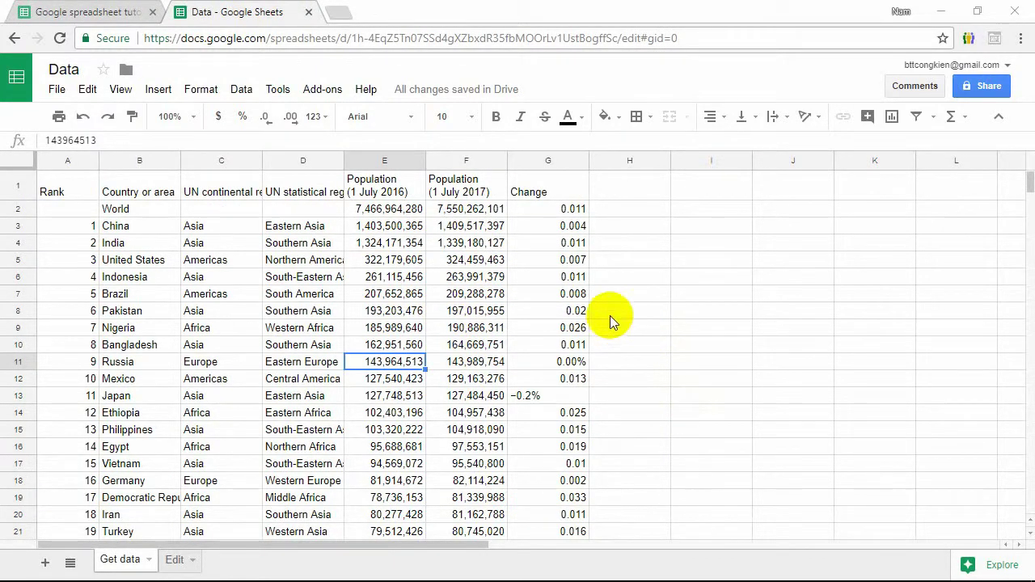
left_click_drag(79, 194, 555, 527)
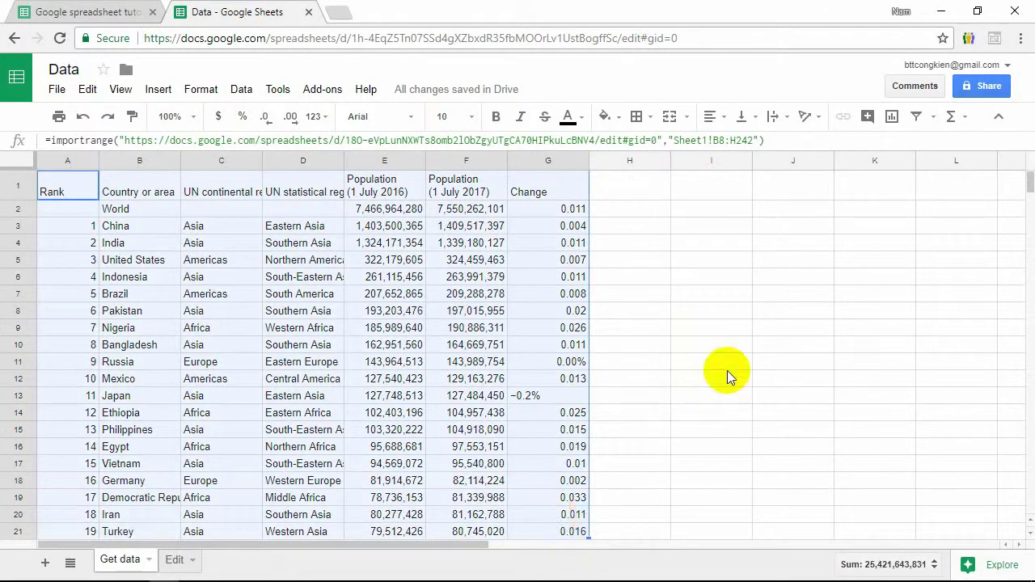
left_click(665, 330)
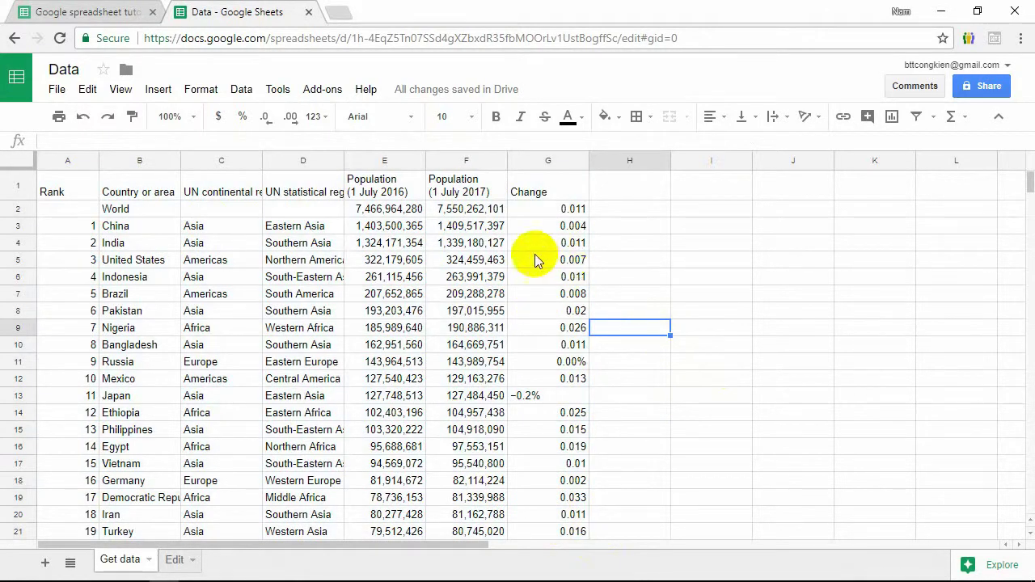
Step: Select blocks of the imported rows, try deleting values, then reselect the top of the table
left_click_drag(537, 258, 116, 416)
key("Delete")
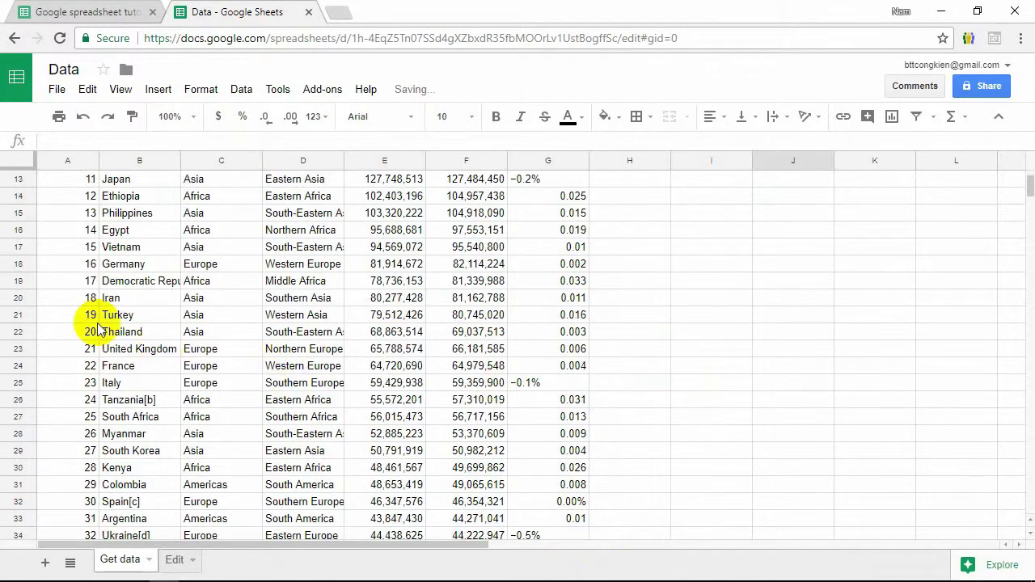
left_click_drag(81, 298, 446, 487)
left_click_drag(630, 283, 12, 421)
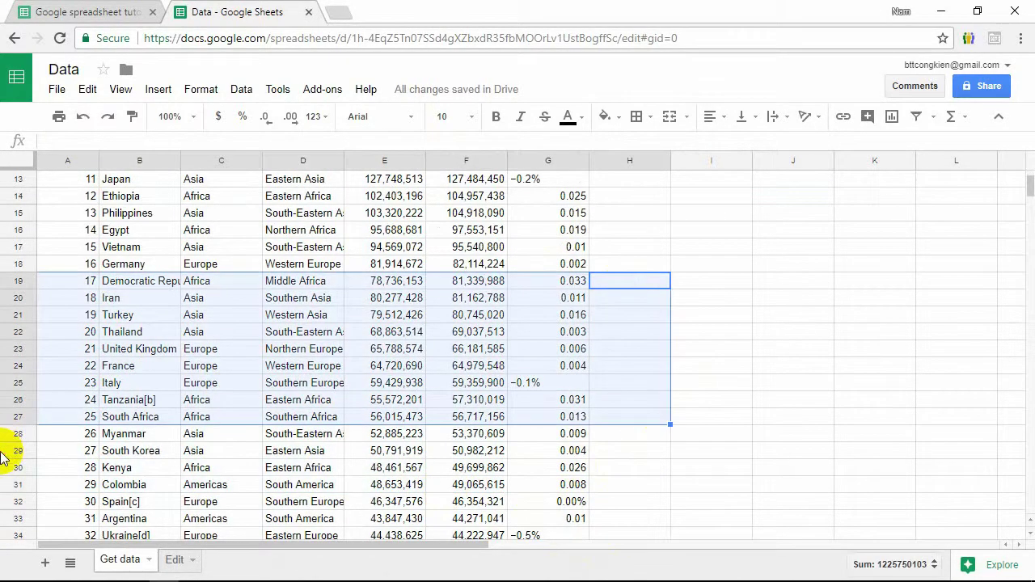
scroll(909, 328, "up", 4)
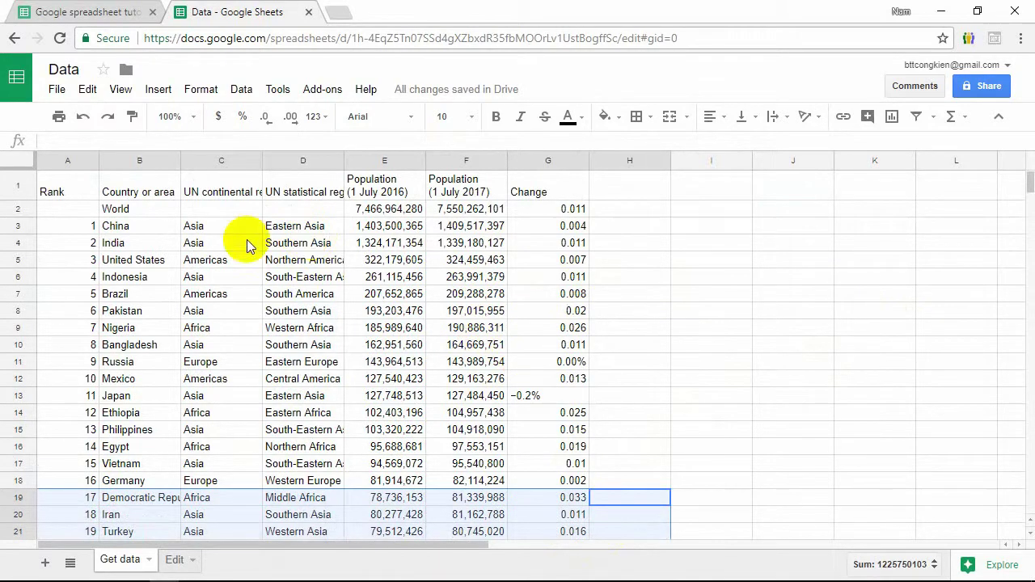
left_click_drag(71, 190, 454, 459)
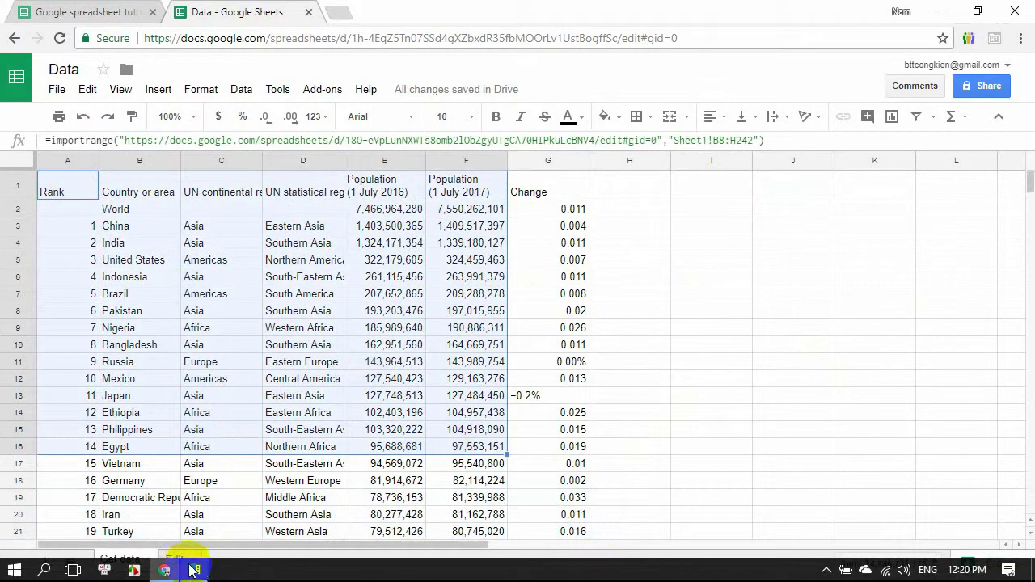
Step: Enter ='Get data'!A1 in cell B4 of the Edit sheet
left_click(183, 563)
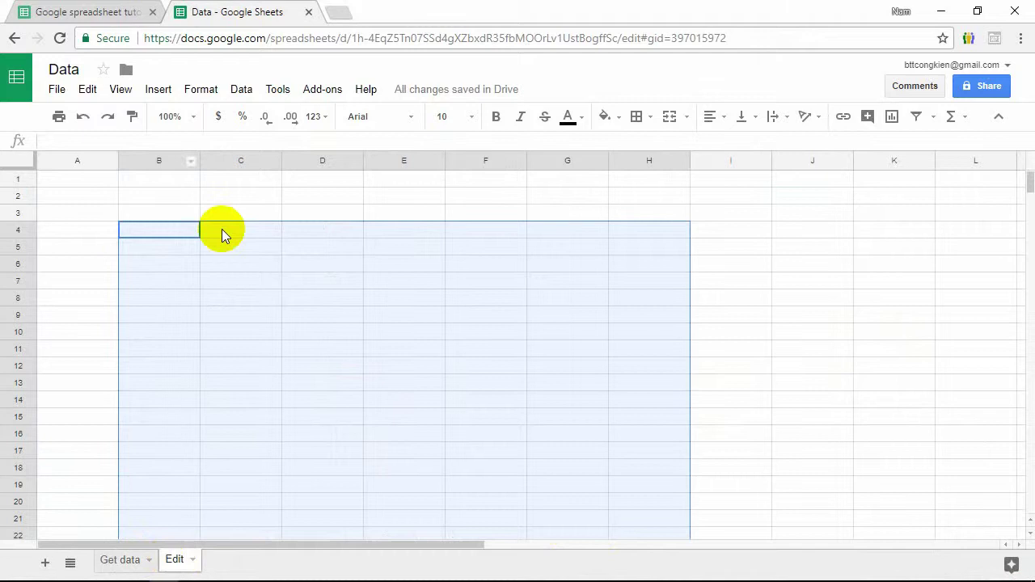
left_click(245, 265)
left_click(179, 232)
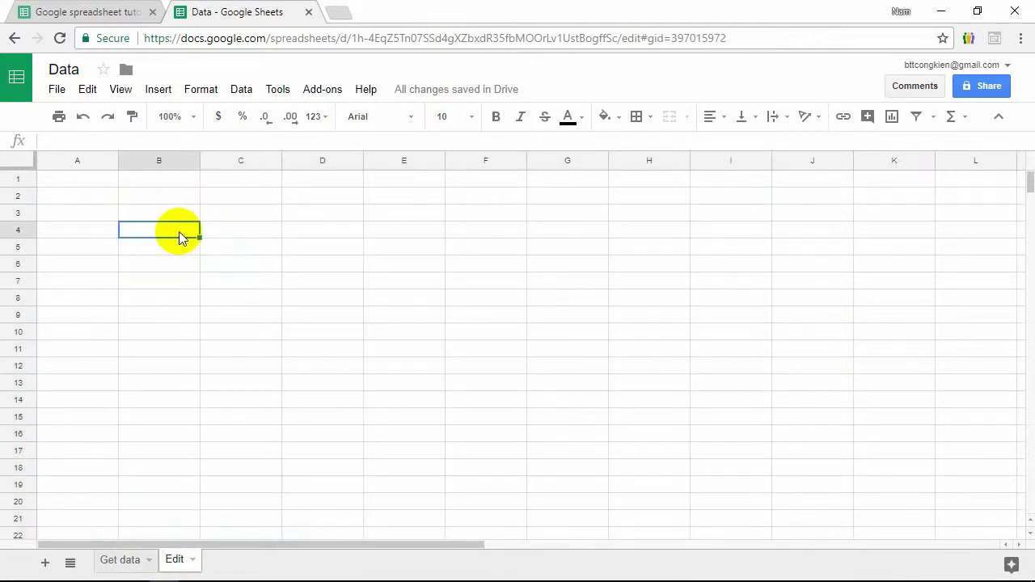
type("=")
left_click(120, 560)
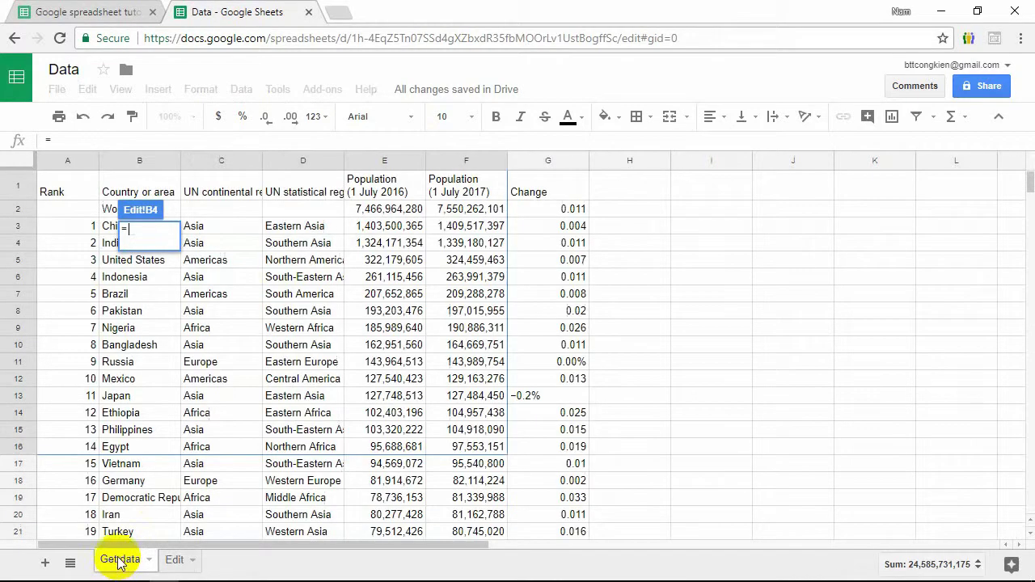
left_click(61, 193)
key("Return")
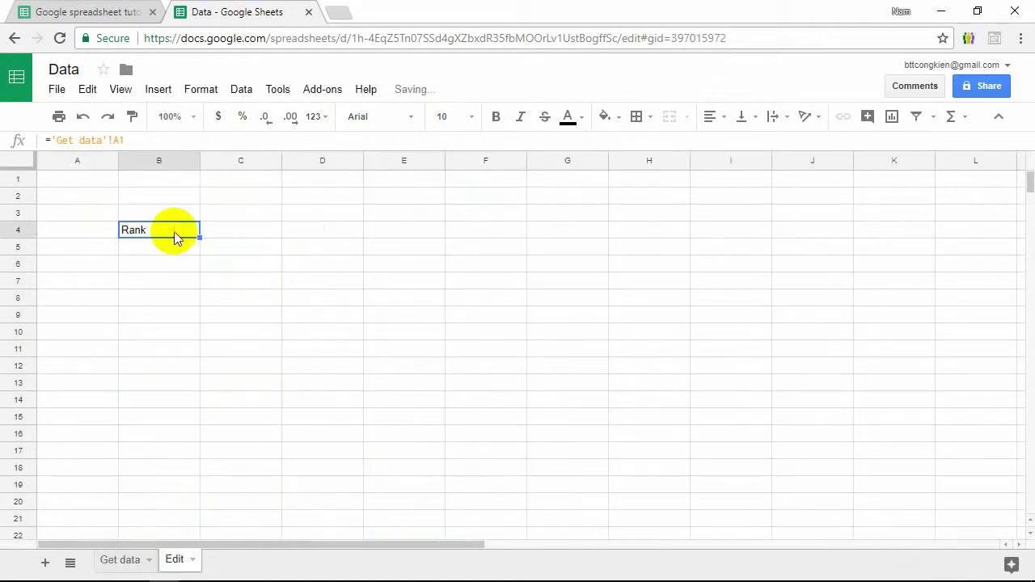
Step: Fill the reference across B4:H4 and down so Edit mirrors the whole table
left_click_drag(199, 237, 756, 285)
left_click_drag(162, 238, 636, 536)
scroll(170, 530, "down", 1)
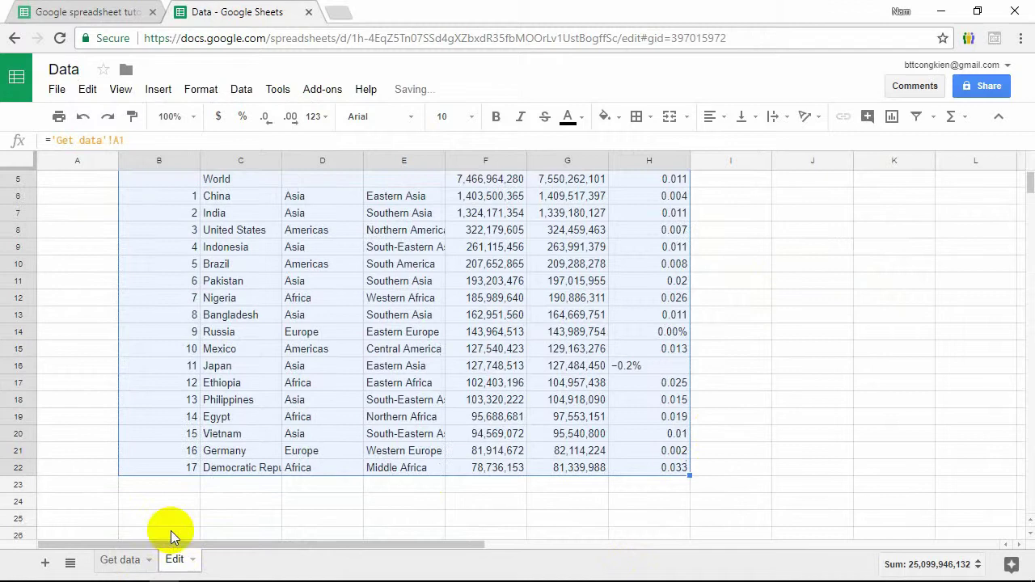
scroll(177, 527, "up", 2)
left_click(760, 281)
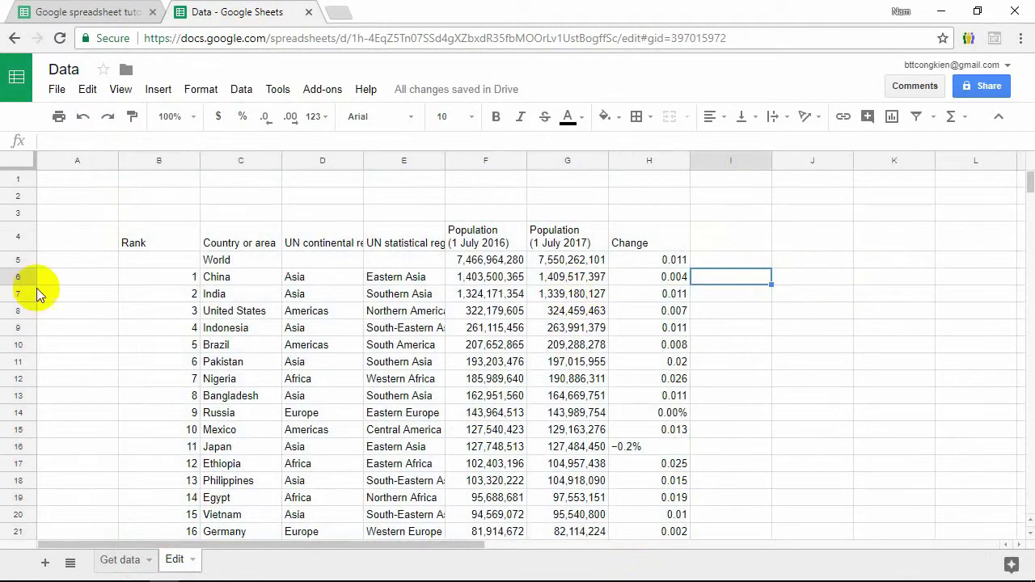
left_click_drag(144, 247, 684, 449)
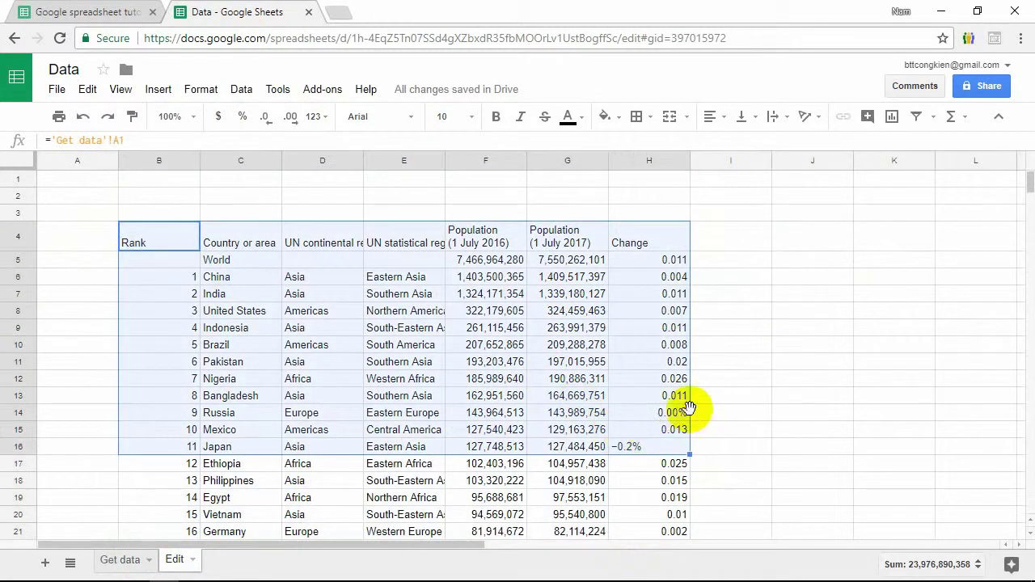
left_click(789, 372)
Step: Delete rows 8–17 of the Edit table, then undo to restore them
left_click_drag(616, 314, 186, 464)
key("Delete")
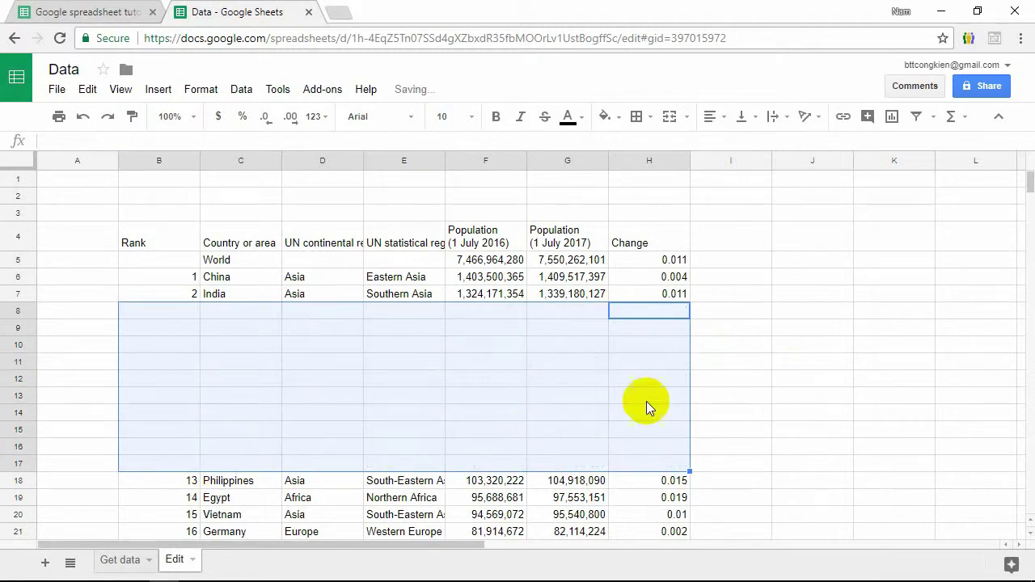
key("ctrl+z")
left_click(812, 328)
Step: Bold the B4:H4 header row and add a filter to it
left_click_drag(141, 246, 619, 235)
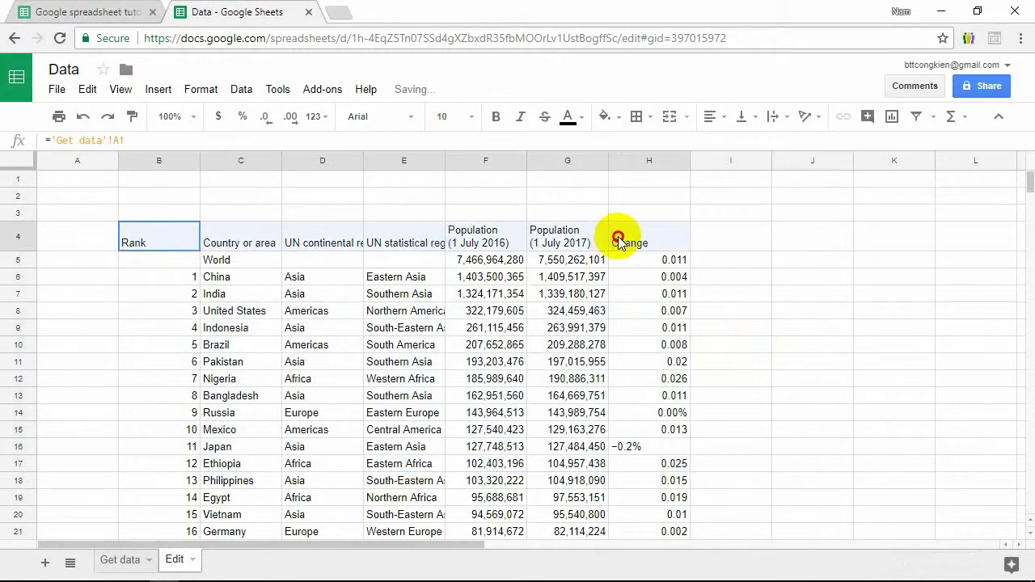
key("ctrl+b")
left_click(916, 117)
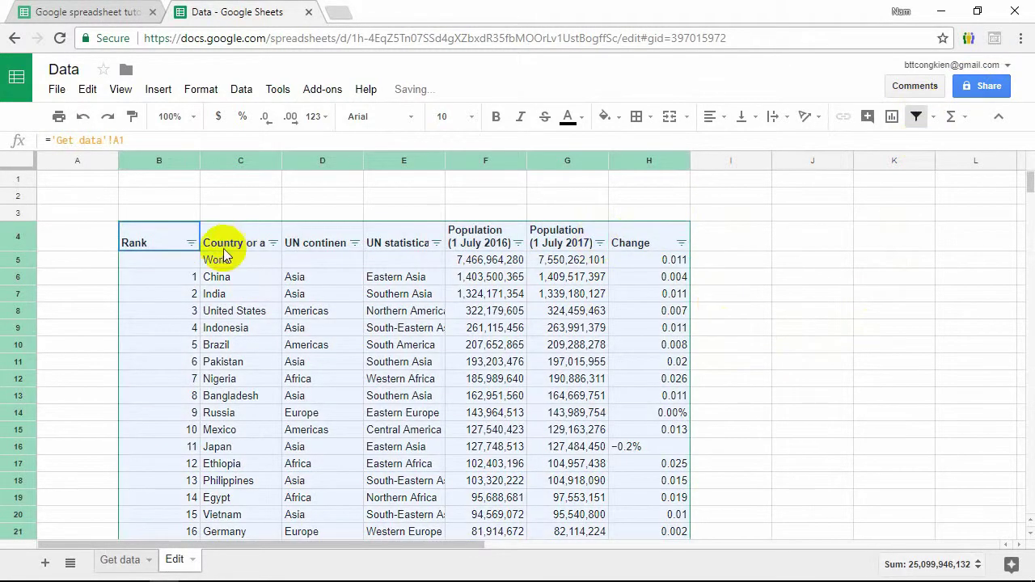
Step: Fill the table light blue, replacing an accidental bright green fill
left_click(608, 117)
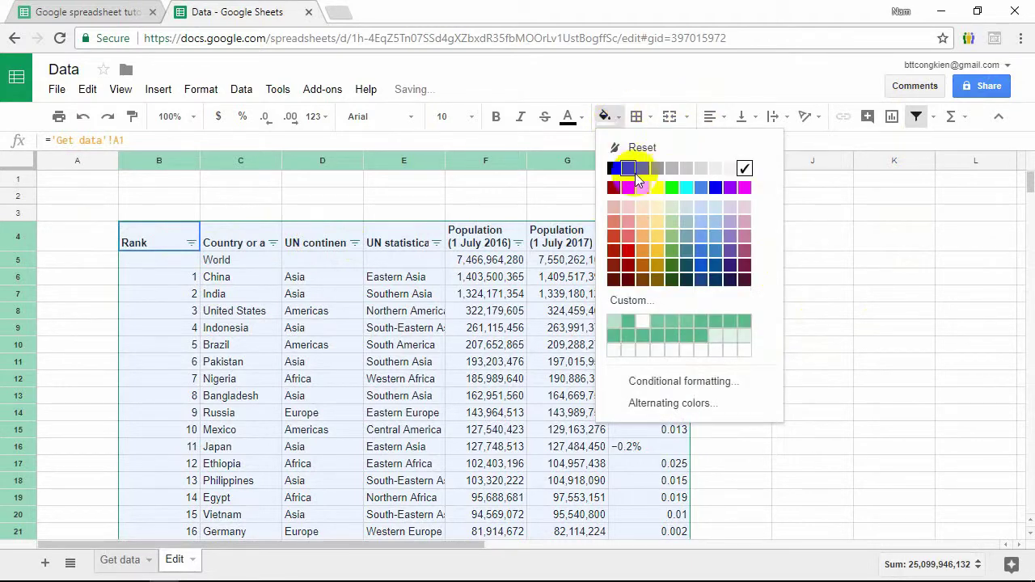
left_click(672, 187)
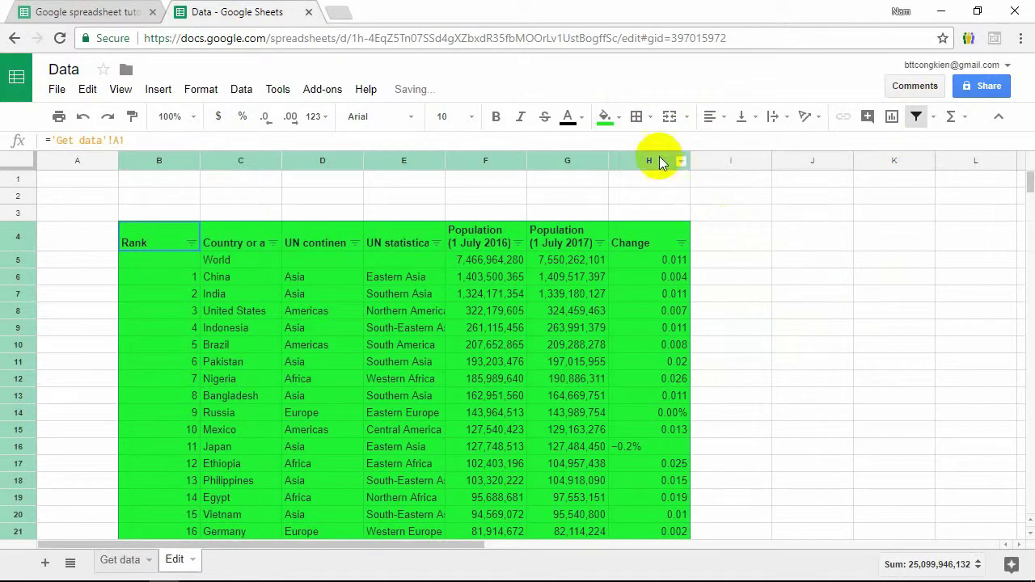
key("ctrl+z")
left_click(605, 116)
left_click(701, 223)
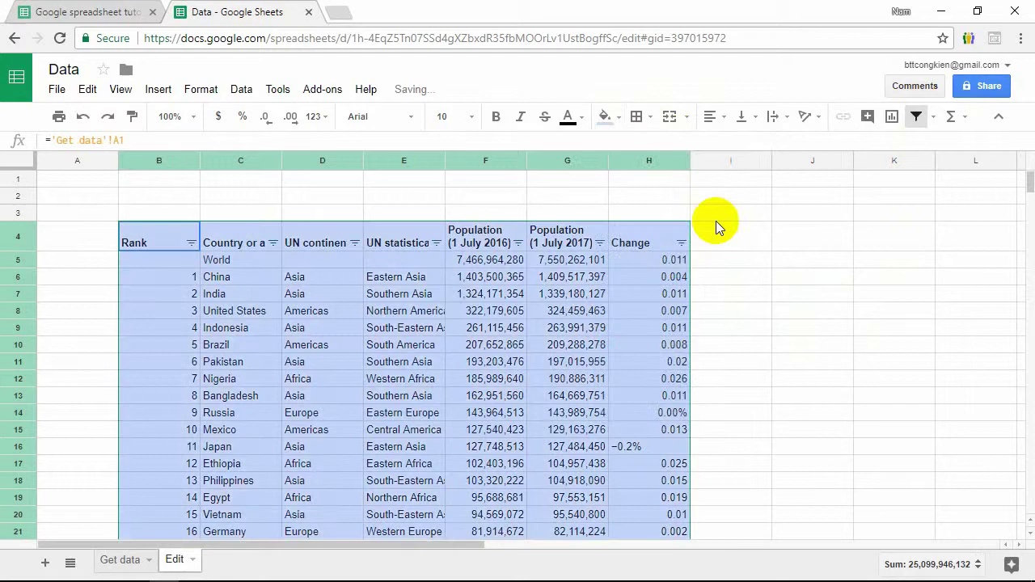
left_click(795, 331)
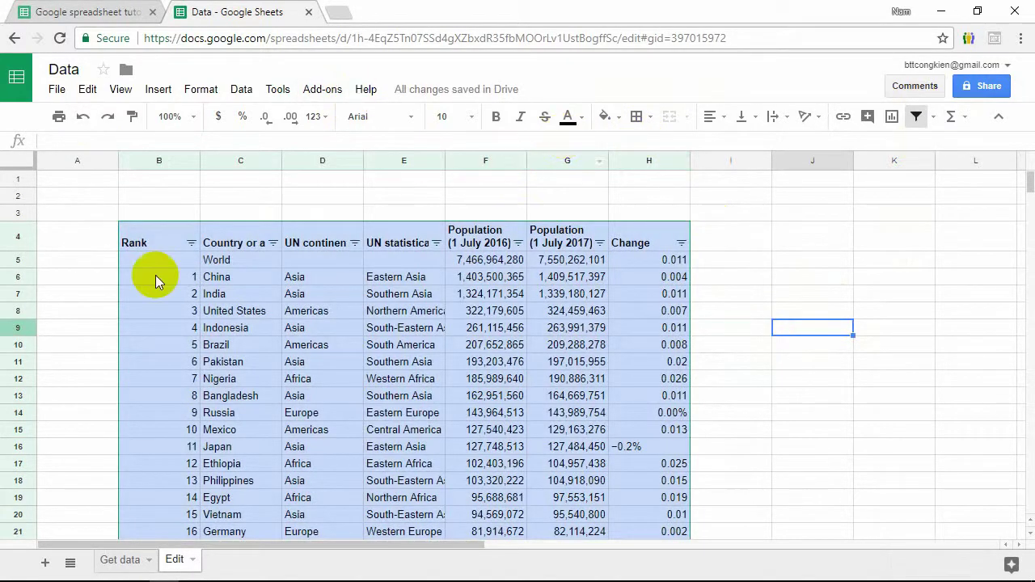
Step: Switch between the tutorial and Data spreadsheets, checking the Get data and Edit sheets
left_click(105, 8)
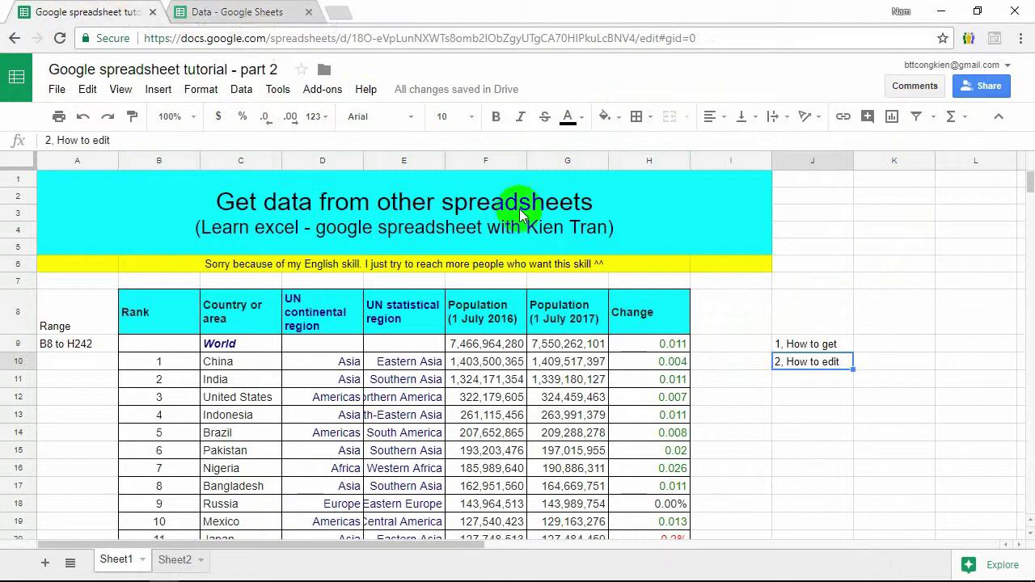
left_click(806, 282)
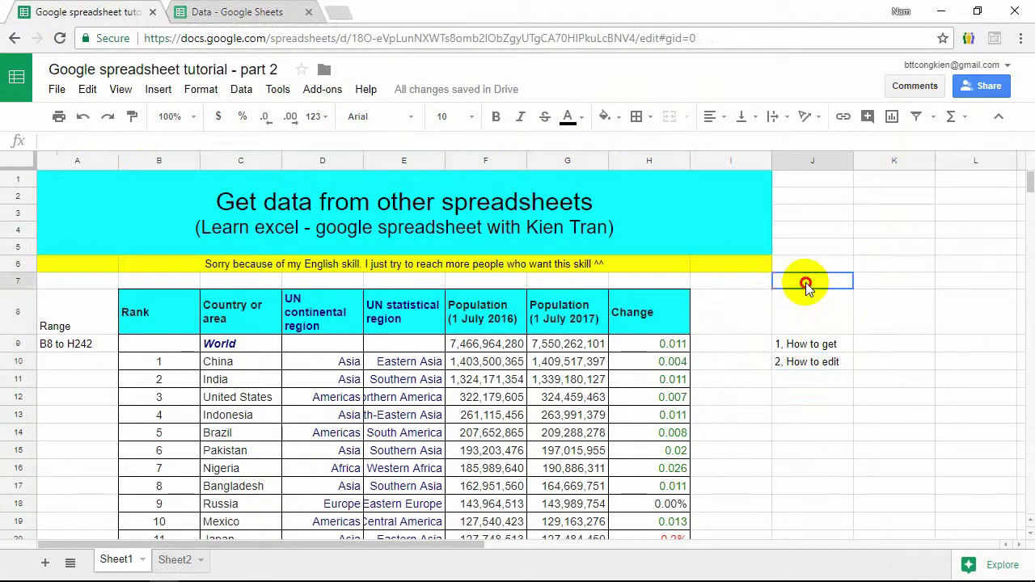
left_click(813, 350)
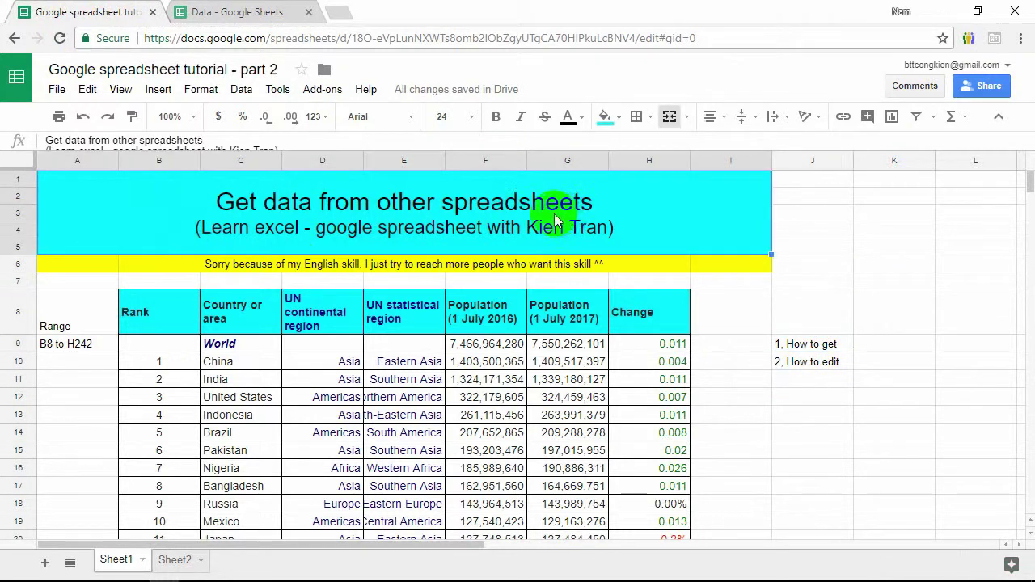
left_click(229, 11)
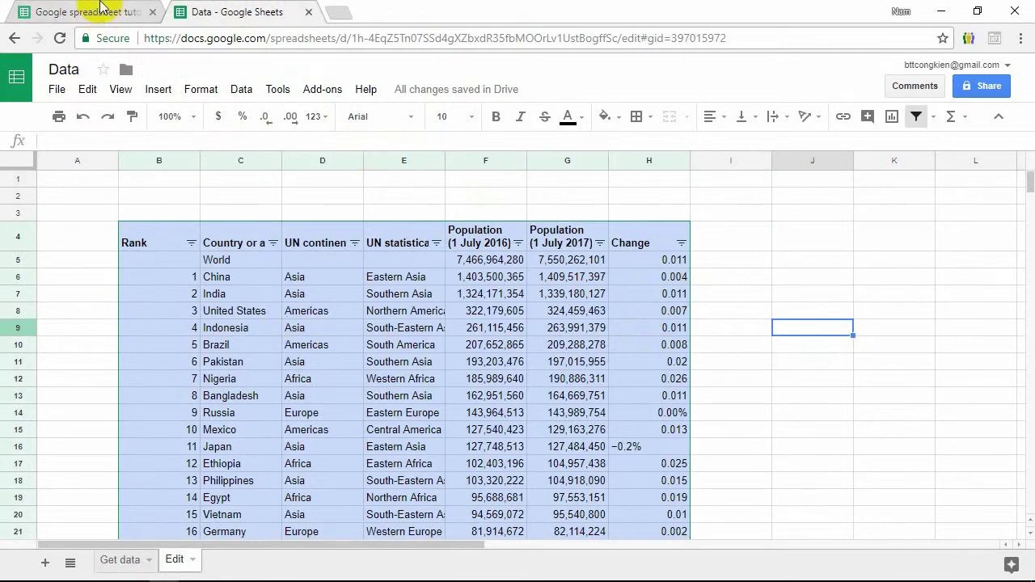
left_click(99, 12)
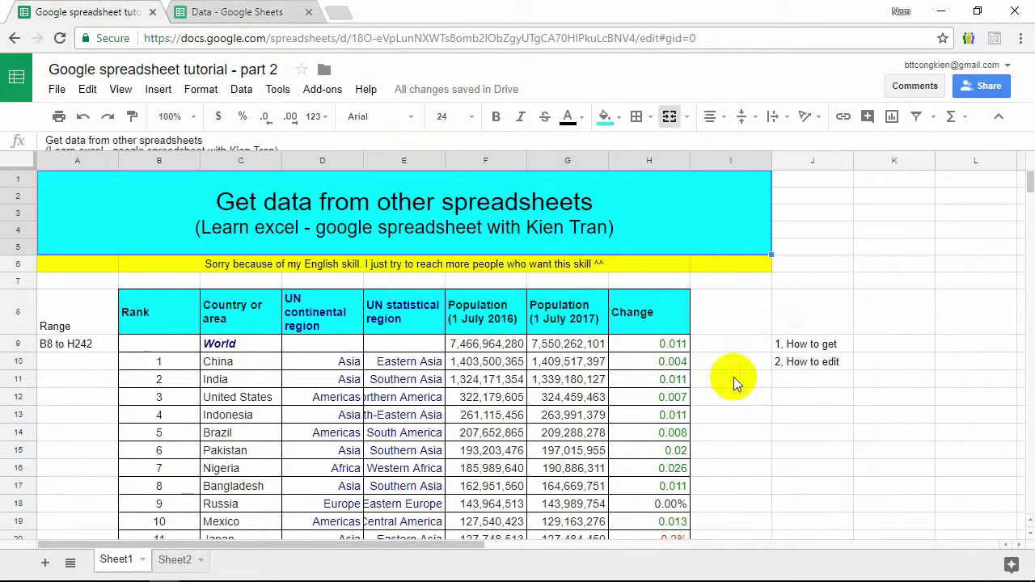
left_click(243, 11)
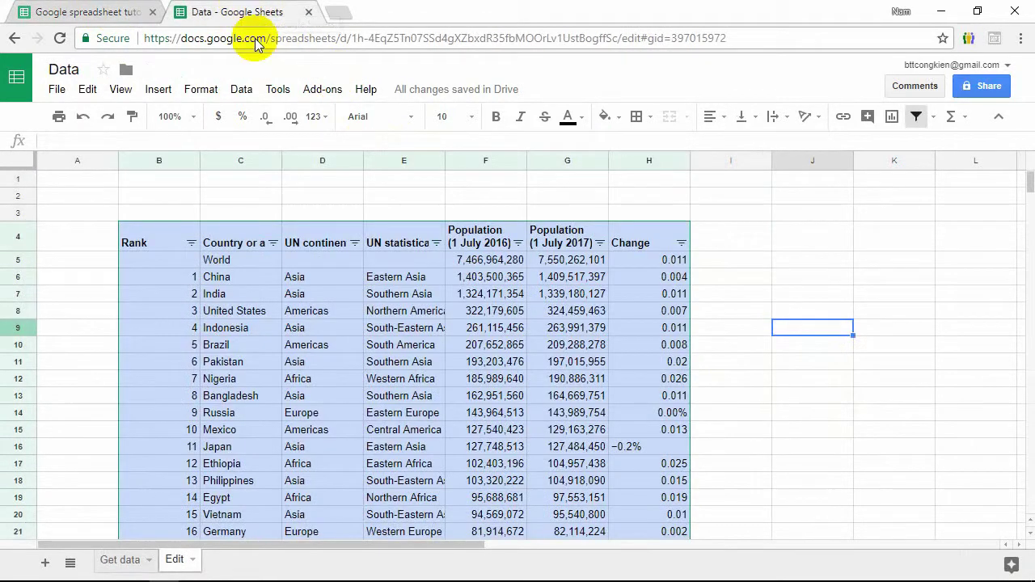
left_click(116, 559)
left_click(173, 560)
Step: In the tutorial spreadsheet, select the note cells in column J, ending with the whole column
left_click(116, 10)
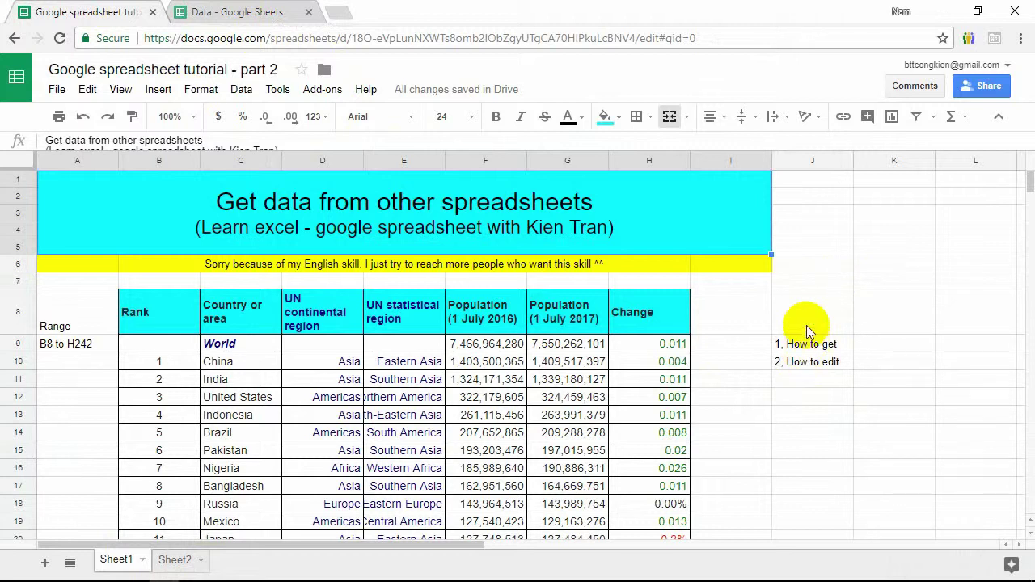
mouse_move(807, 325)
left_mouse_down()
mouse_move(745, 389)
mouse_move(714, 330)
mouse_move(880, 398)
left_mouse_up()
left_click(737, 326)
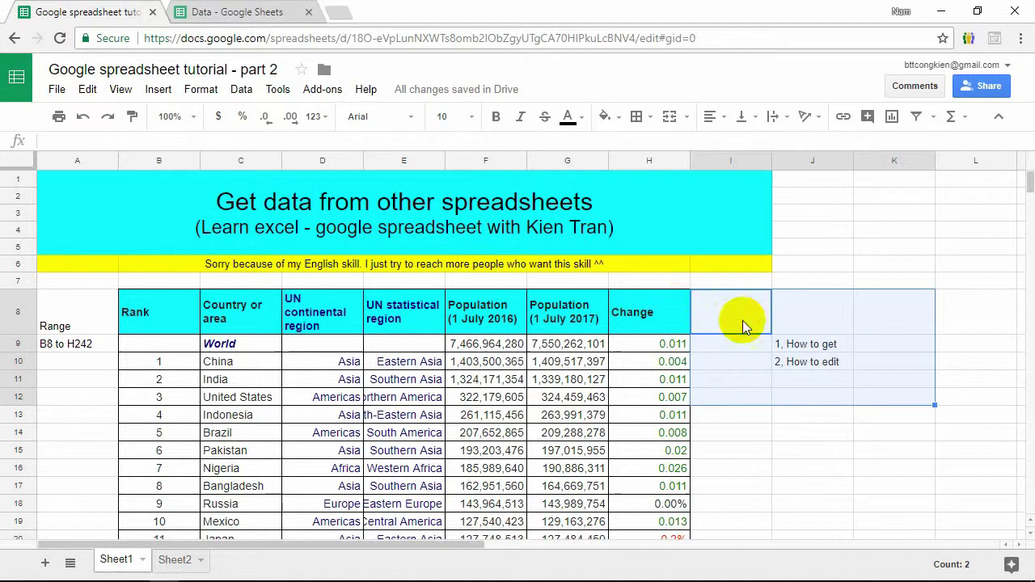
left_click(812, 165)
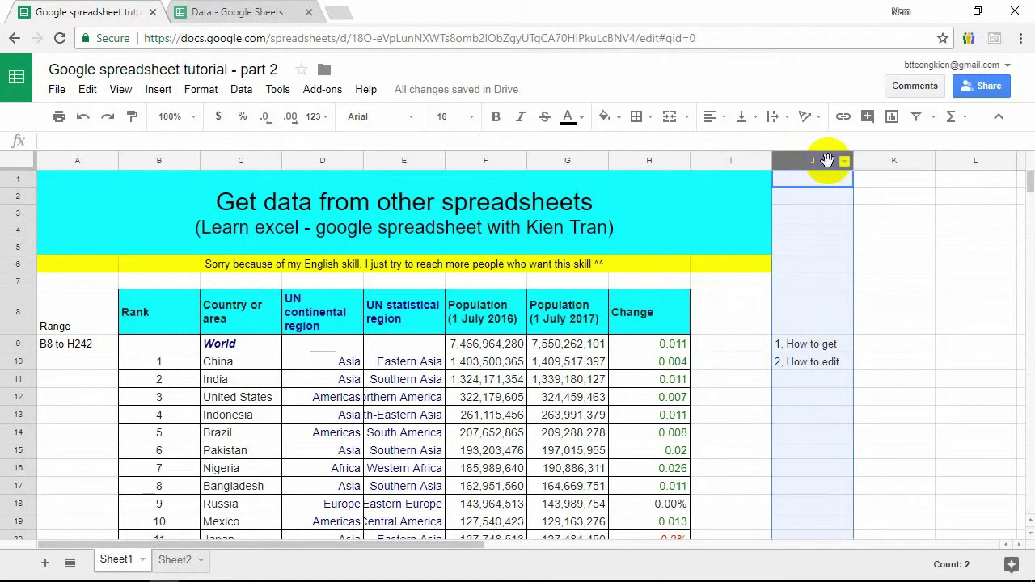